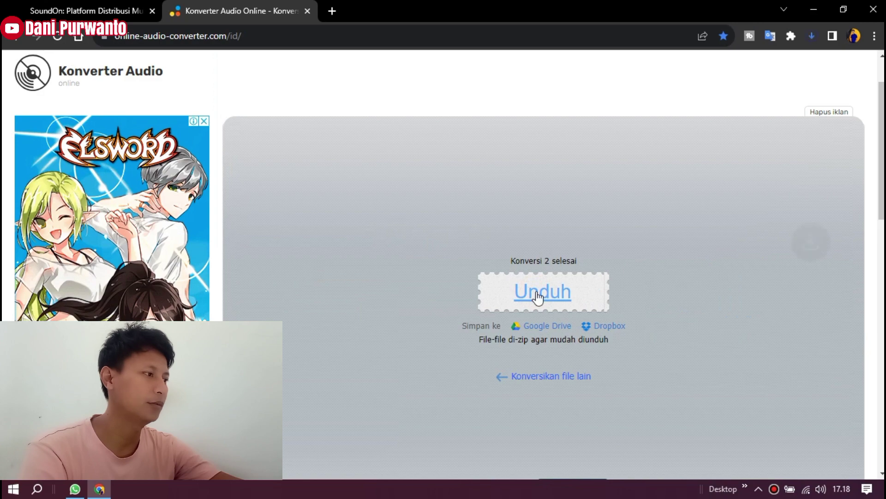
Download the converted audio files as a zip, then bring up the SoundOn homepage.
left_click(813, 36)
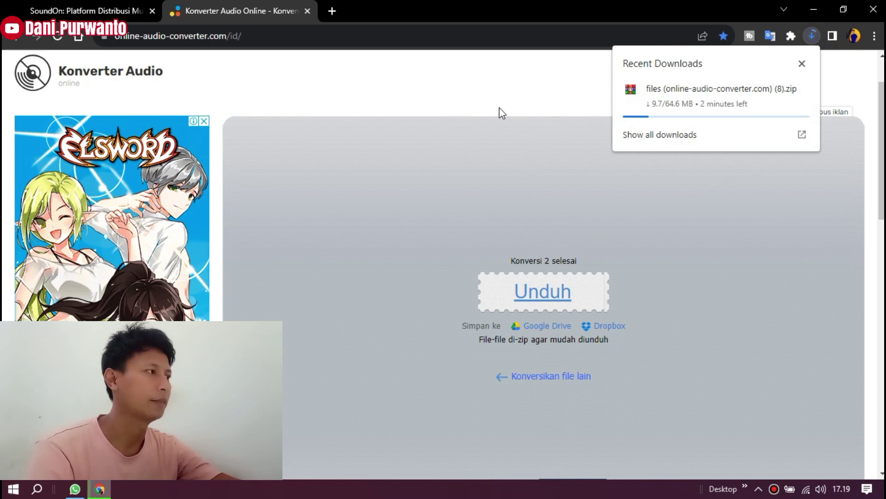
left_click(114, 13)
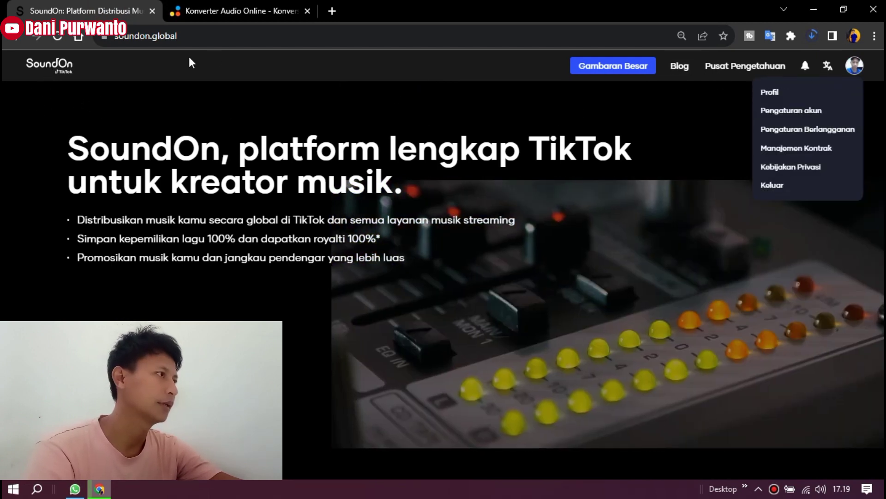
Open the Pendapatan Saya revenue page from Analitik & royalti on the dashboard.
left_click(63, 73)
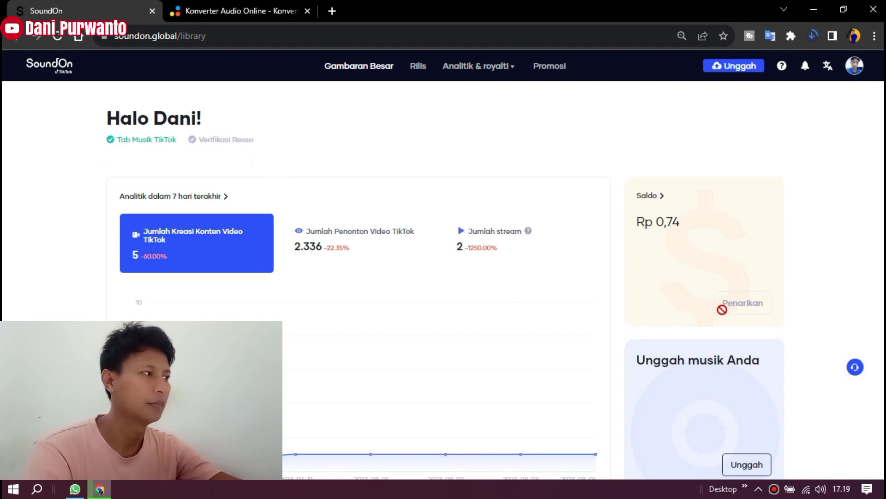
scroll(672, 281, "down", 1)
scroll(588, 234, "down", 3)
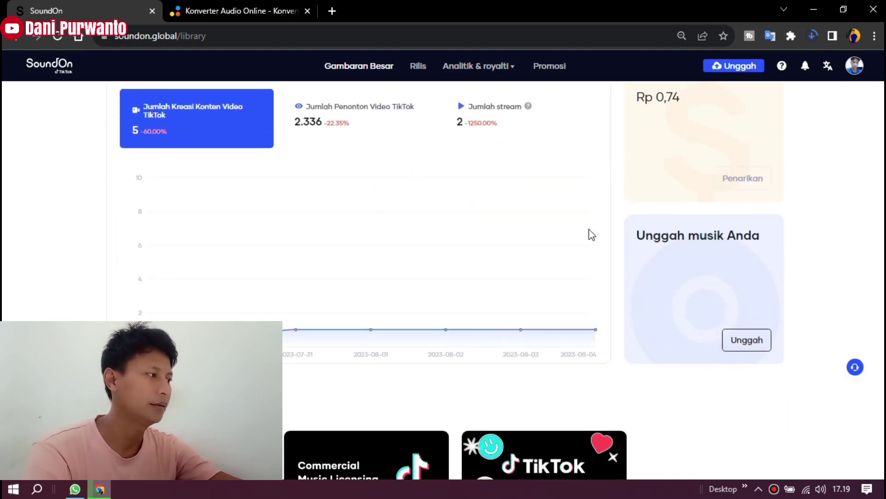
scroll(588, 233, "up", 3)
mouse_move(475, 69)
left_click(479, 133)
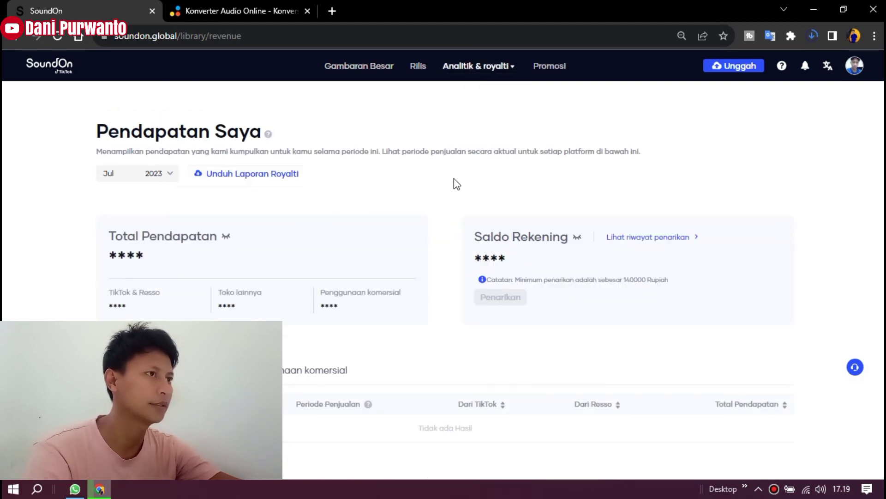
Browse the withdrawal history through page 2, then close it.
scroll(386, 227, "down", 1)
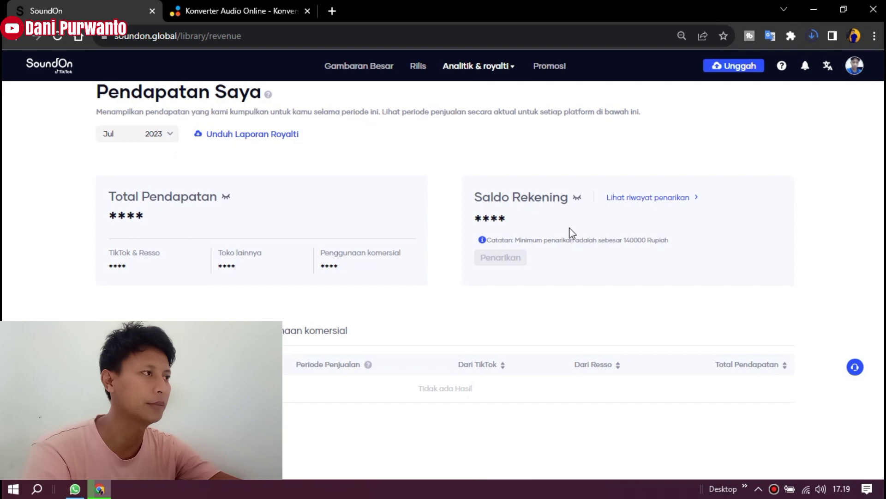
left_click(610, 197)
scroll(485, 224, "down", 1)
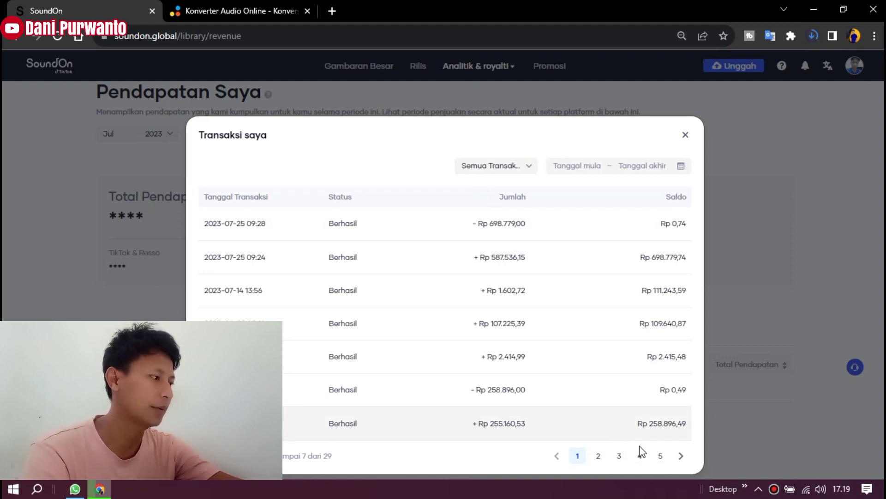
left_click(600, 456)
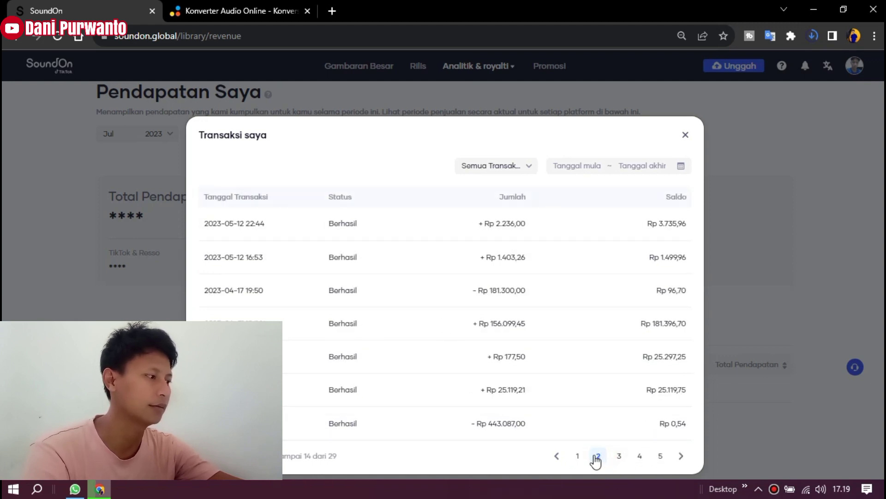
left_click(686, 136)
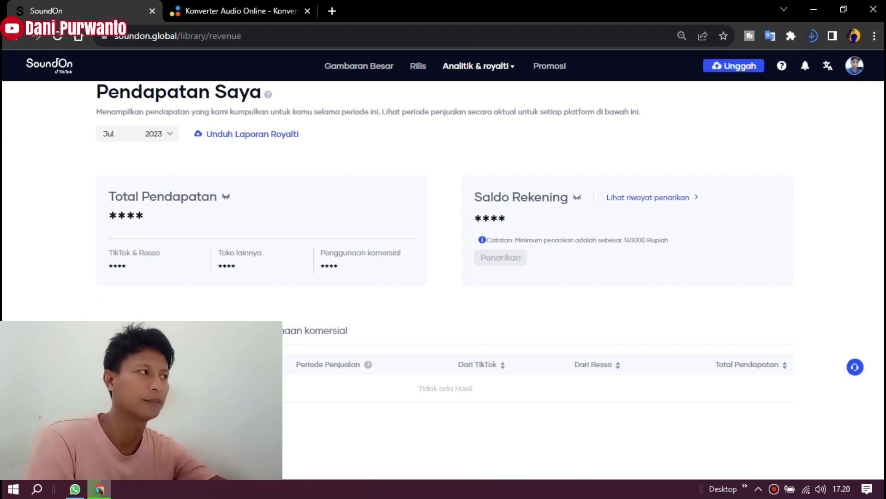
Show earnings for other platforms, reveal the Rp 0,00 total, and check the zip download.
left_click(204, 329)
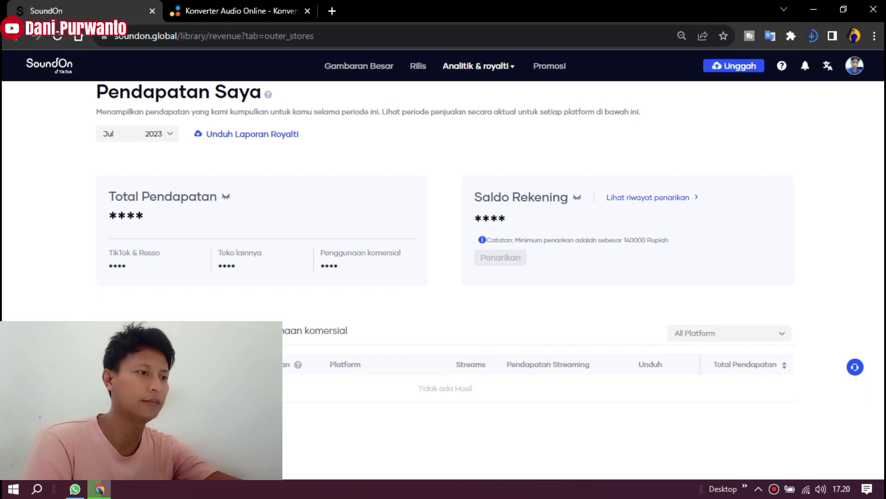
mouse_move(300, 369)
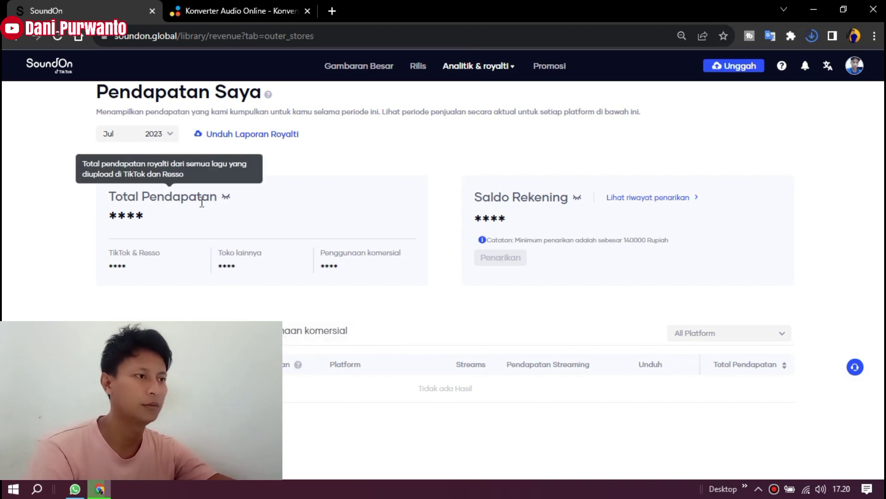
left_click(226, 199)
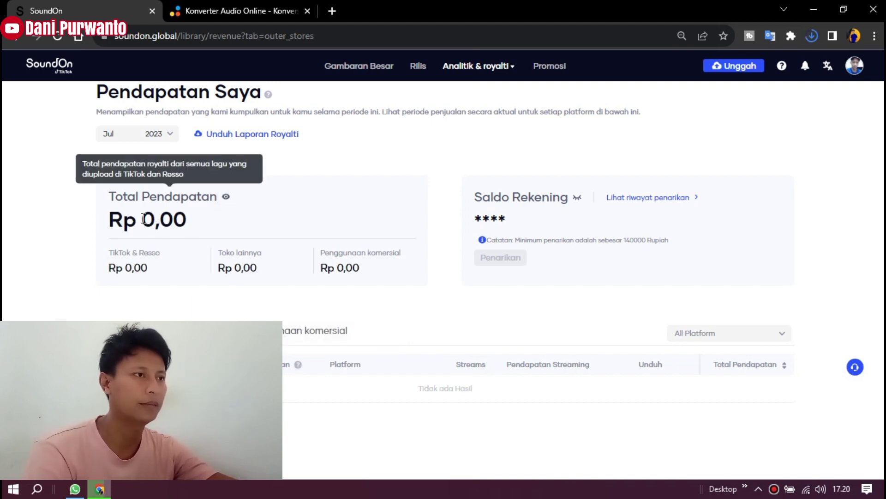
left_click_drag(141, 217, 200, 228)
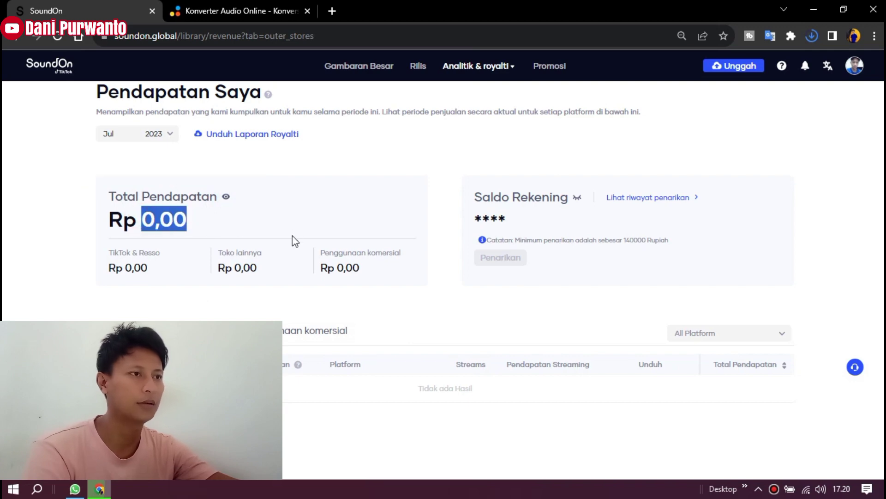
left_click(239, 221)
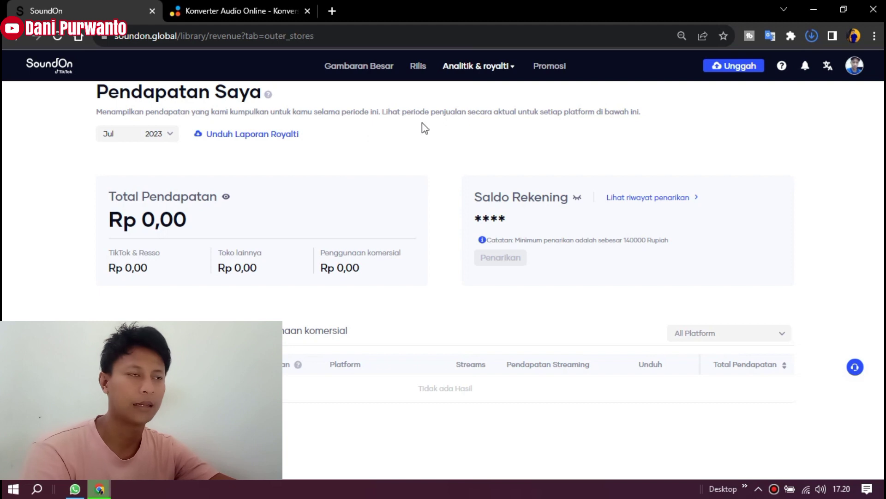
left_click(812, 37)
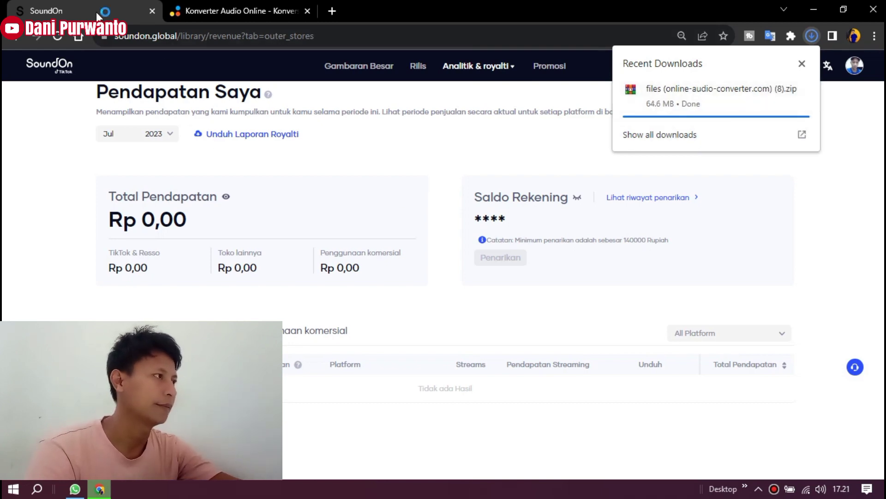
Open the Rilisan Saya releases list from Rilis.
left_click(418, 69)
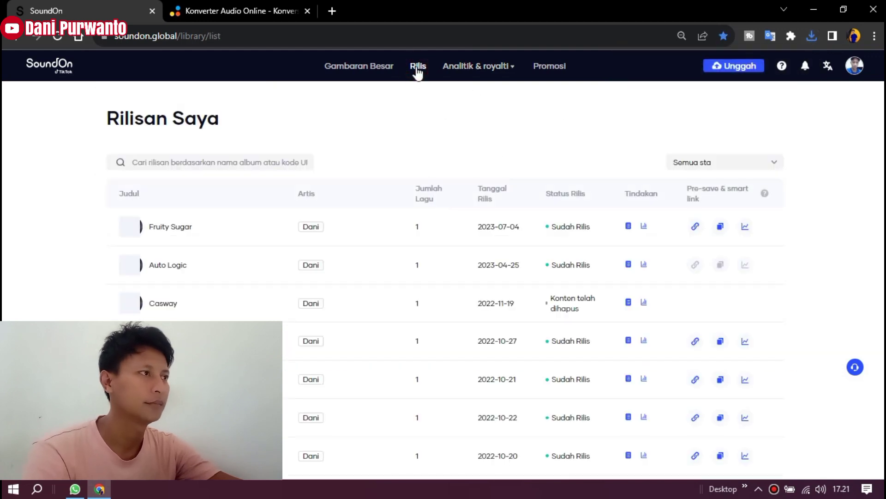
scroll(509, 224, "down", 4)
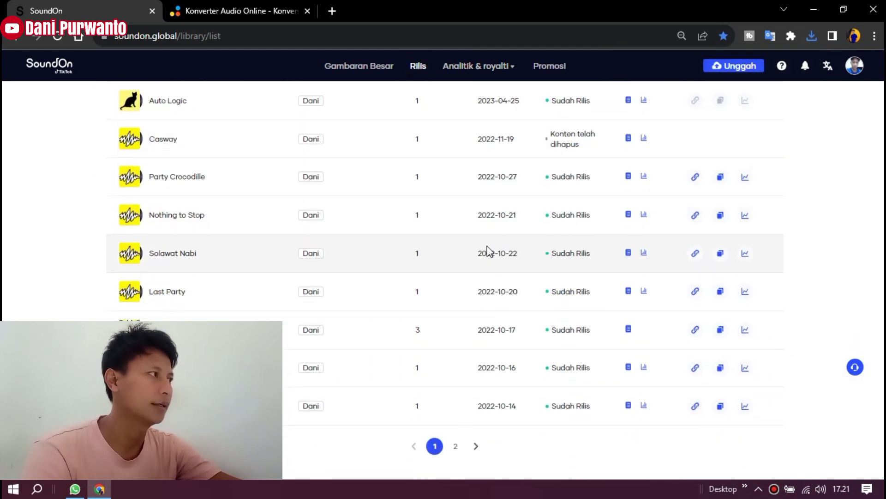
scroll(478, 289, "up", 4)
Show the downloaded converter zip in its Downloads folder from Chrome's recent downloads.
left_click(815, 37)
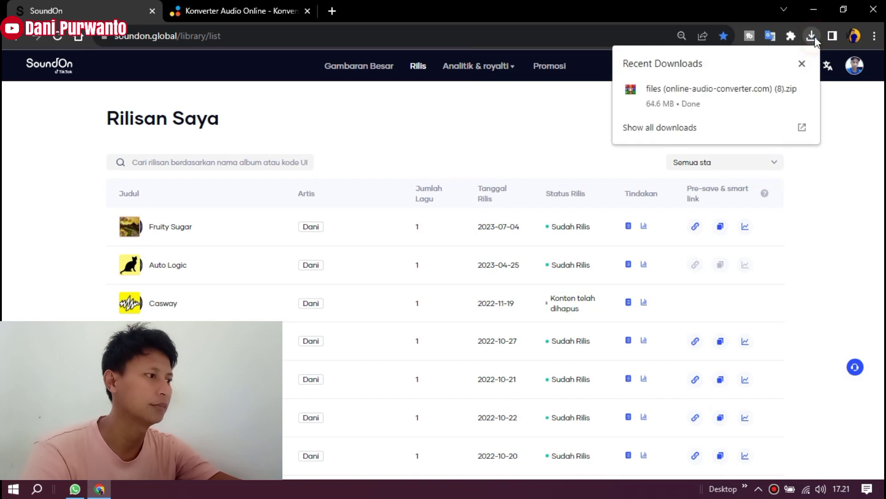
right_click(663, 99)
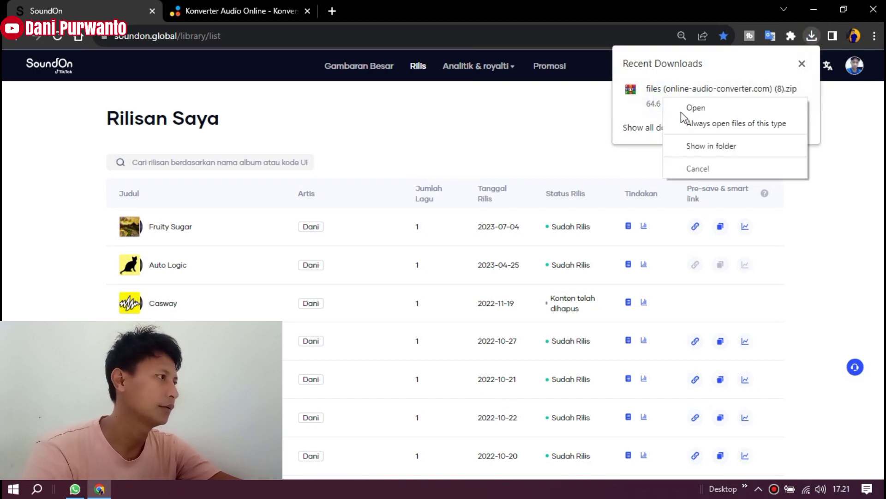
left_click(694, 127)
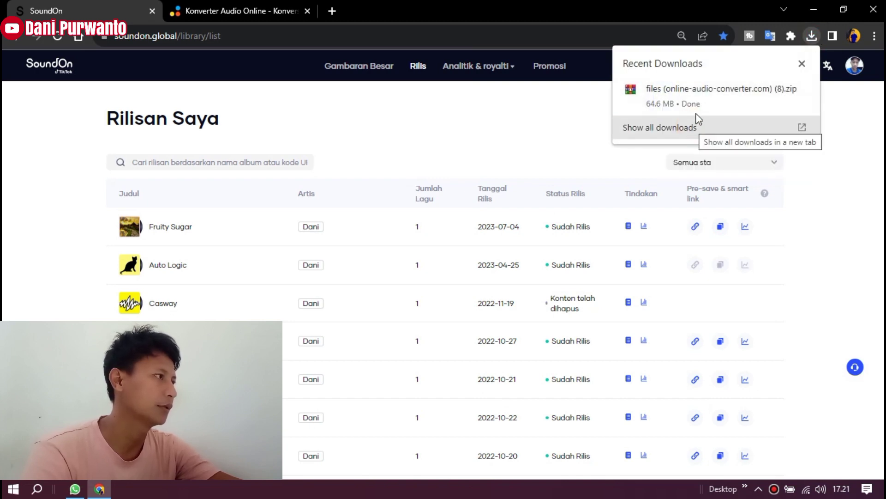
right_click(698, 95)
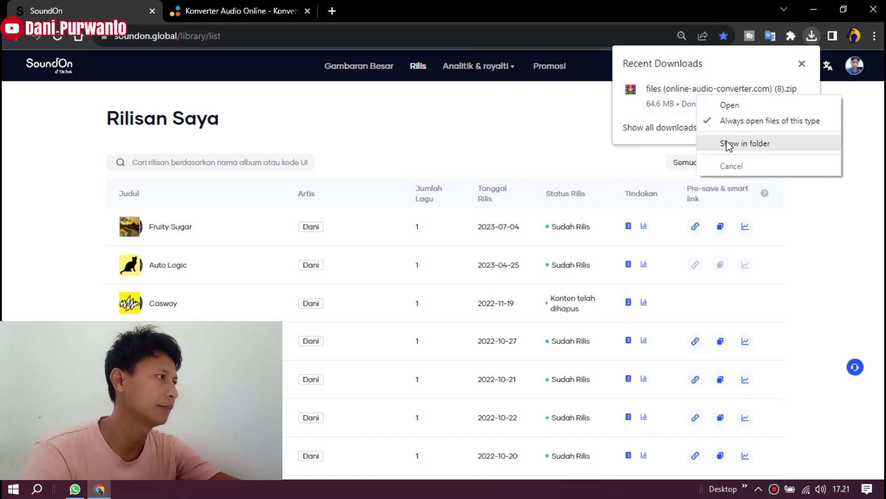
left_click(725, 143)
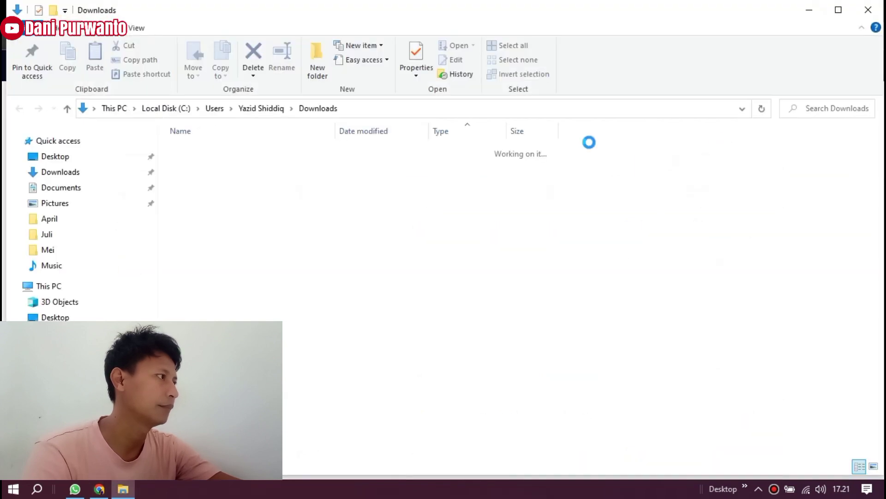
Extract the converter zip into a folder beside it.
right_click(264, 169)
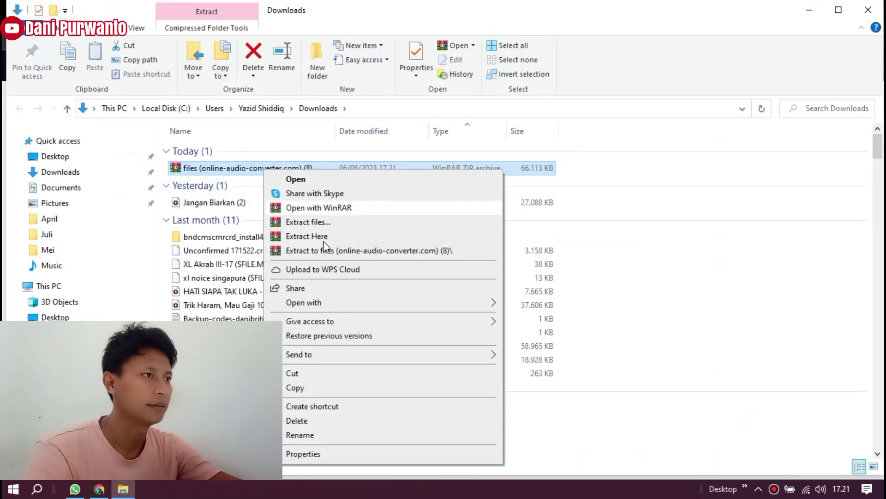
left_click(302, 223)
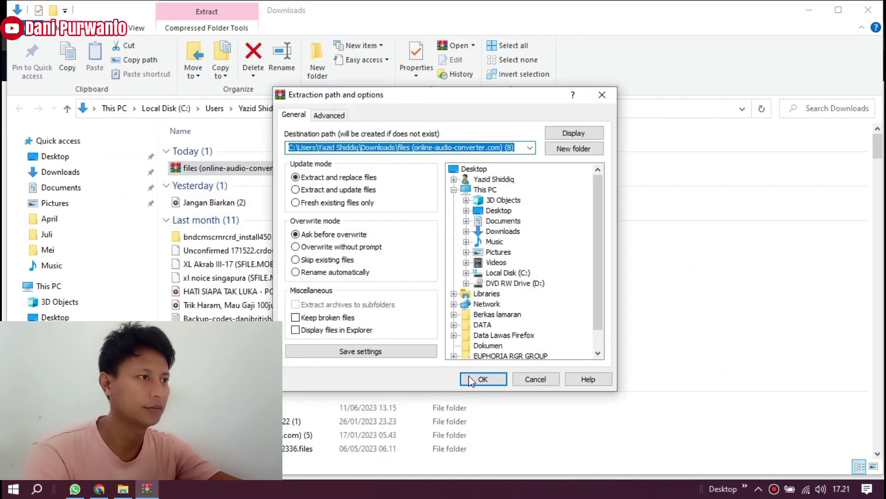
left_click(471, 381)
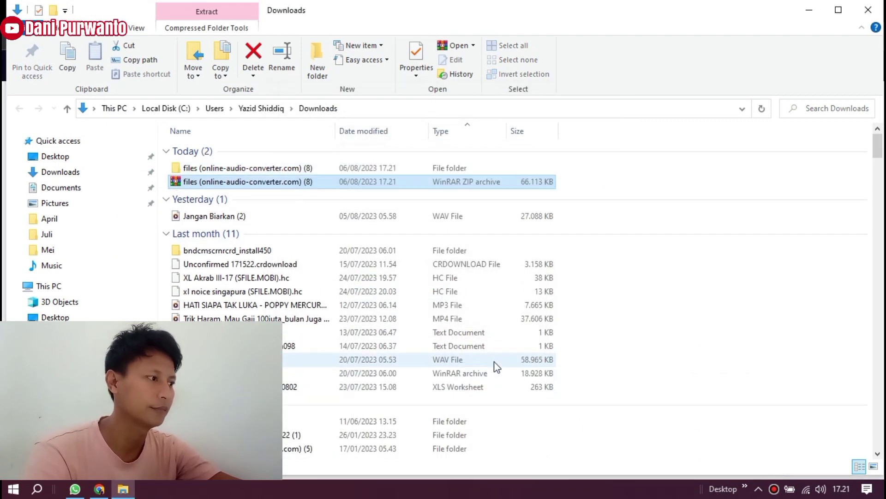
Move the extracted folder into Documents\ORDERAN MUSICBLAST\Tuncore.
right_click(257, 169)
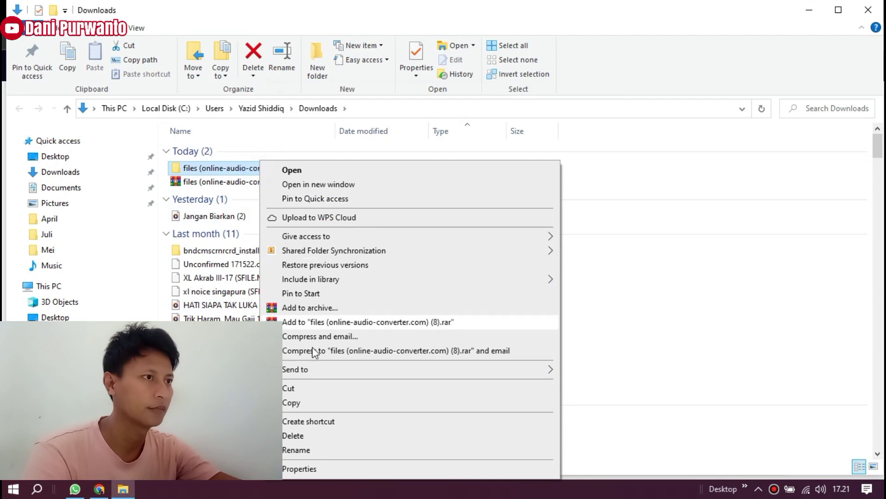
left_click(293, 388)
left_click(60, 333)
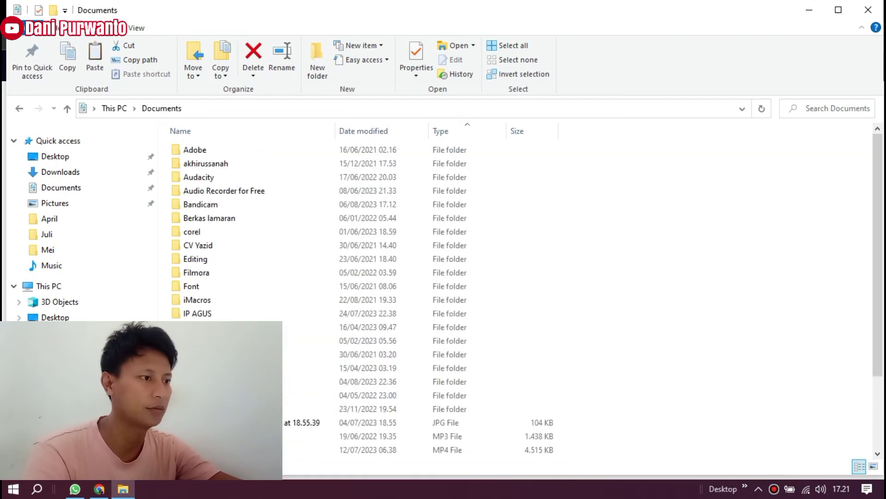
double_click(216, 367)
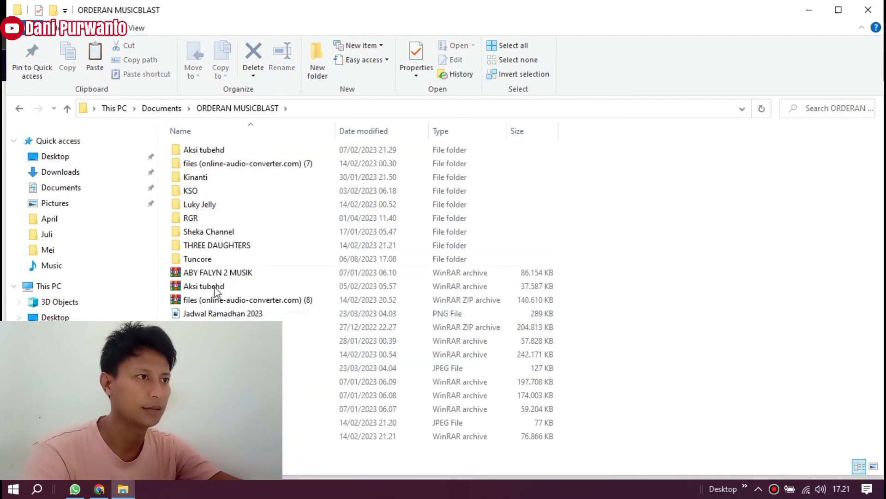
double_click(210, 258)
right_click(397, 307)
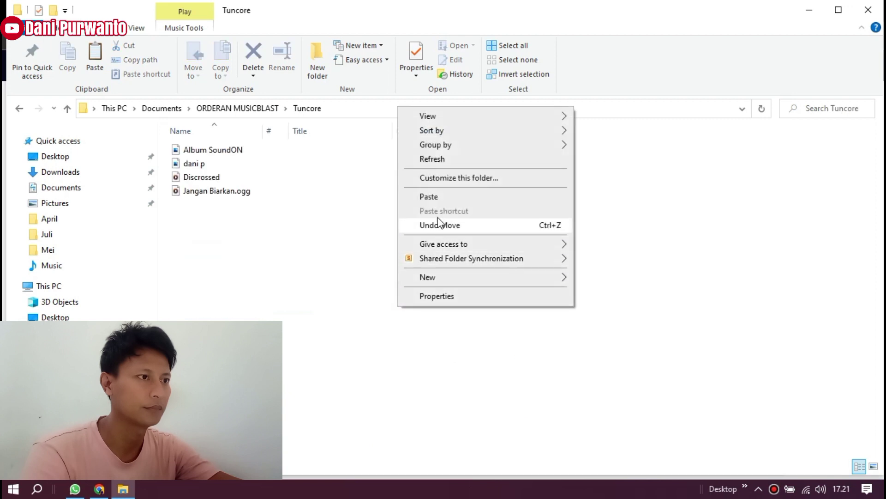
left_click(431, 197)
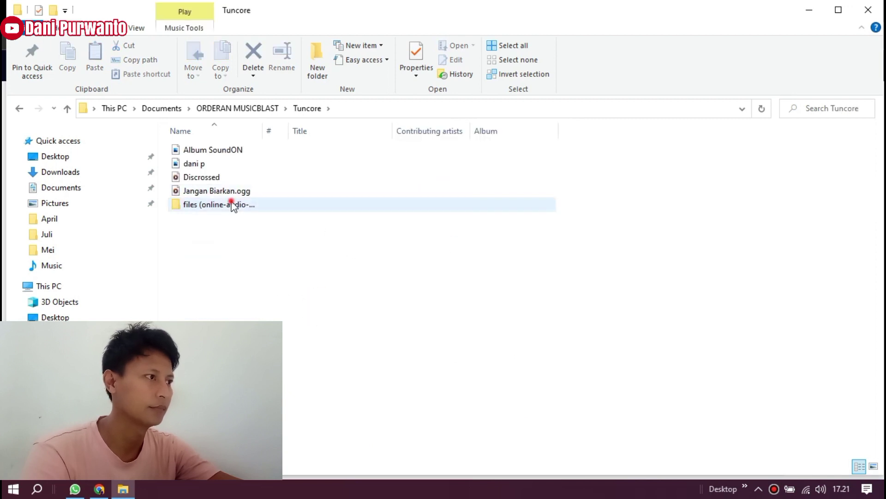
Rename Jangan Biarkan.ogg to Jangan Biarkan, dropping the .ogg extension.
double_click(232, 204)
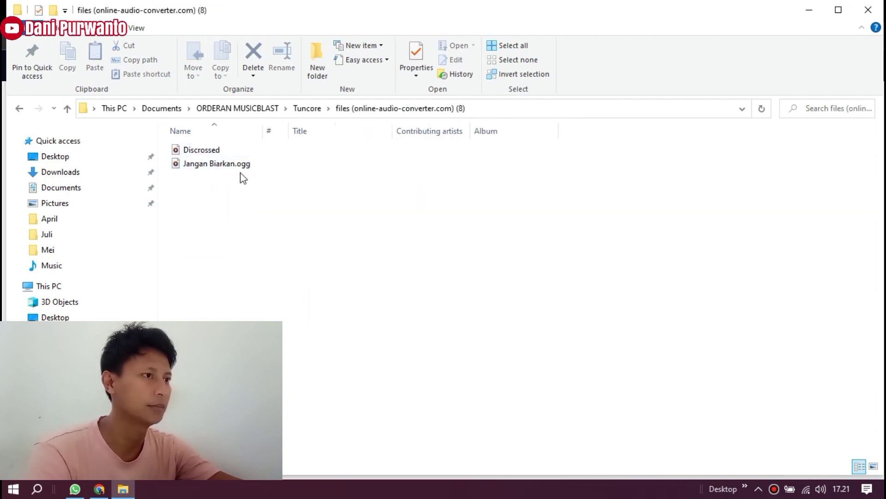
left_click(238, 168)
right_click(237, 168)
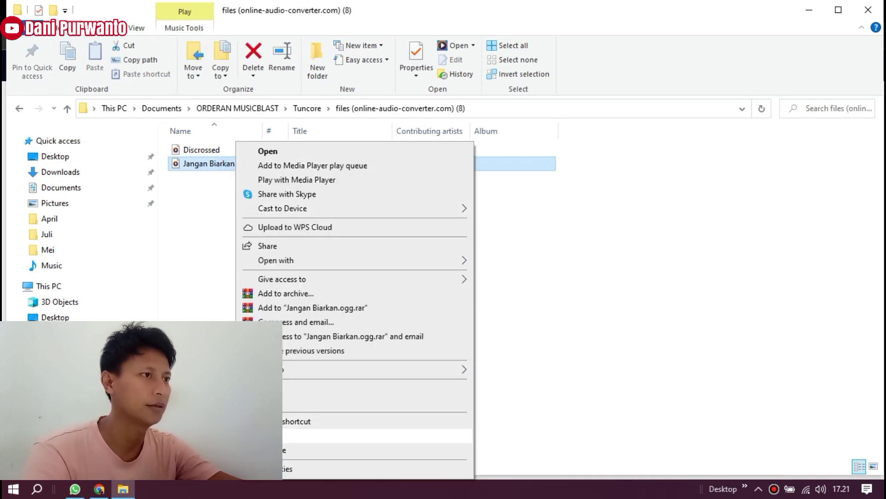
left_click(290, 449)
left_click(258, 166)
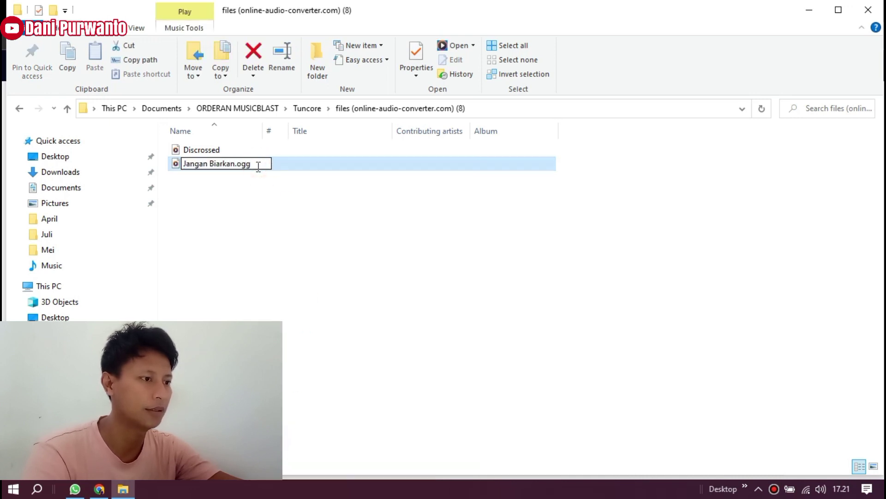
key("BackSpace")
key("BackSpace")
key("BackSpace")
key("BackSpace")
left_click(350, 329)
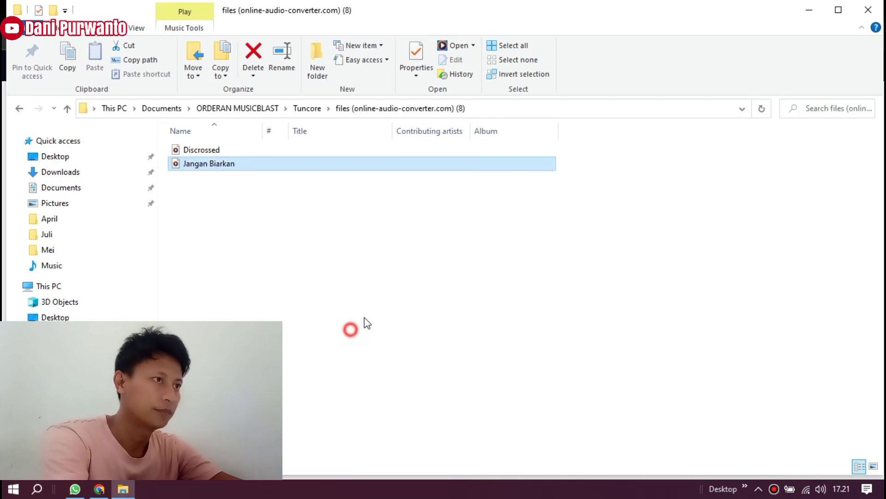
Return to SoundOn and start a new Rilis EP / Album upload.
left_click(100, 489)
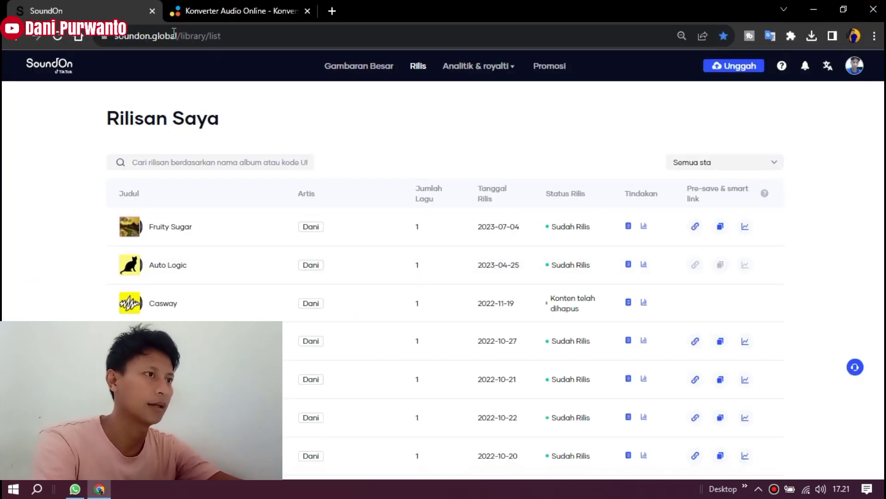
left_click(732, 69)
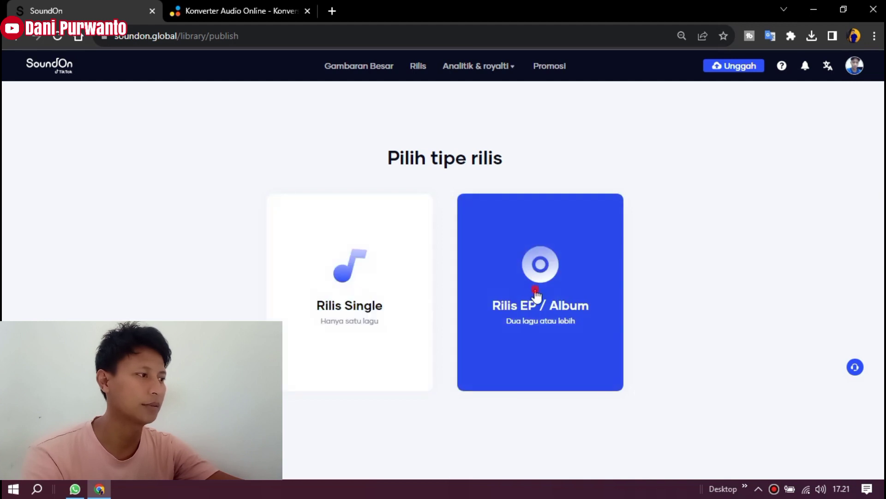
left_click(536, 291)
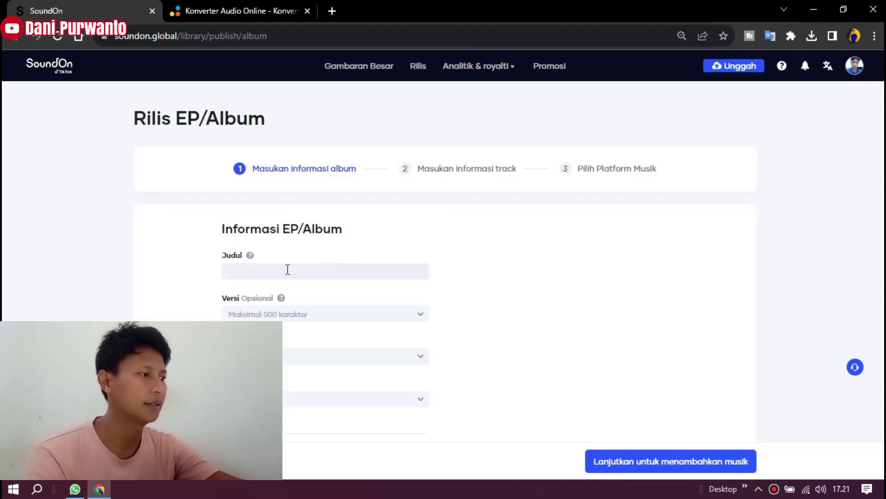
Enter 'Bangkit Bersama' as the EP title.
left_click(288, 269)
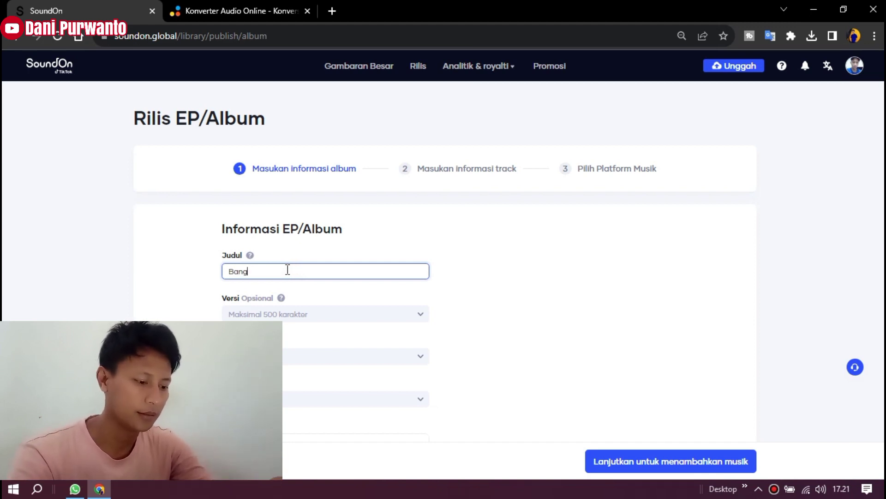
type("Bangkit Bersama")
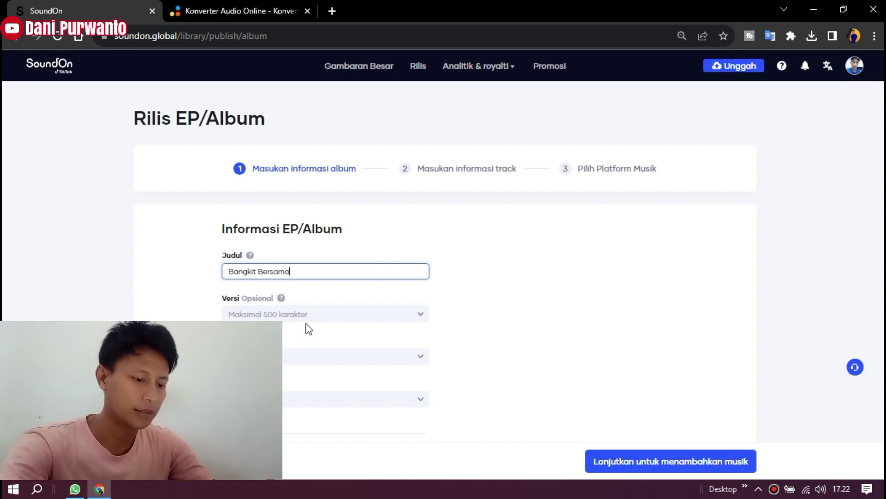
scroll(309, 329, "down", 1)
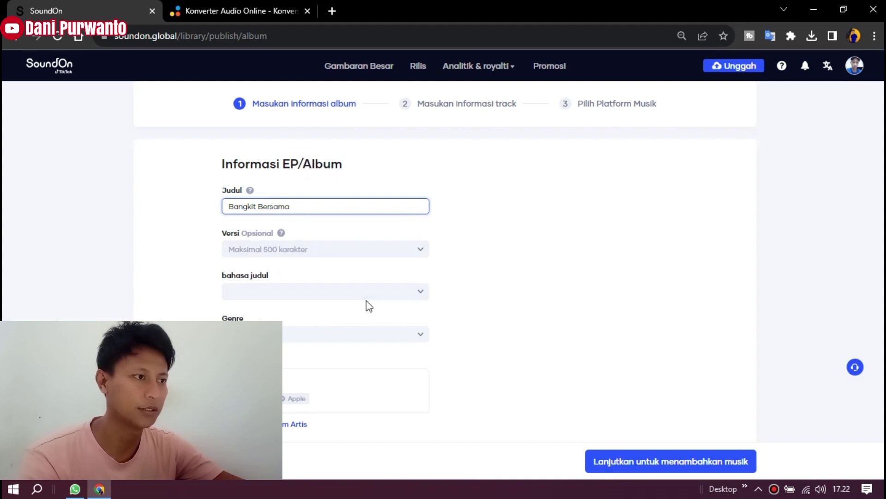
Set the title language to Bahasa Indonesia and the genre to Experimental.
left_click(420, 299)
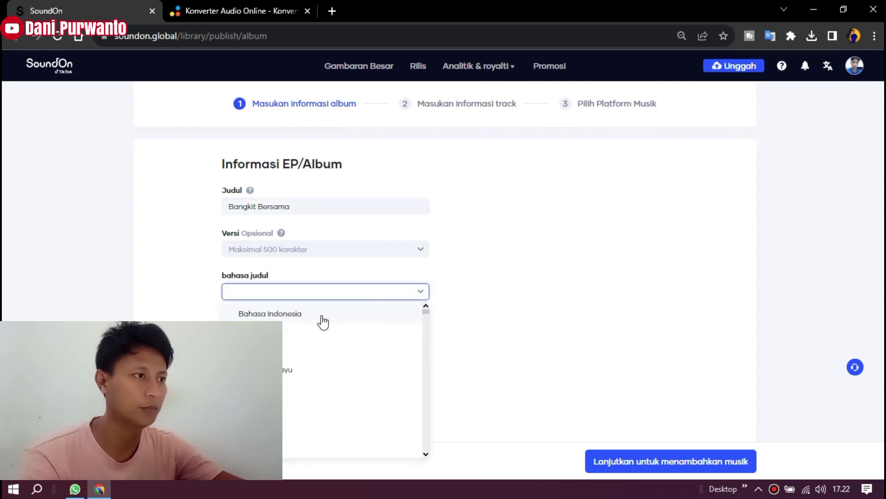
left_click(295, 318)
left_click(419, 334)
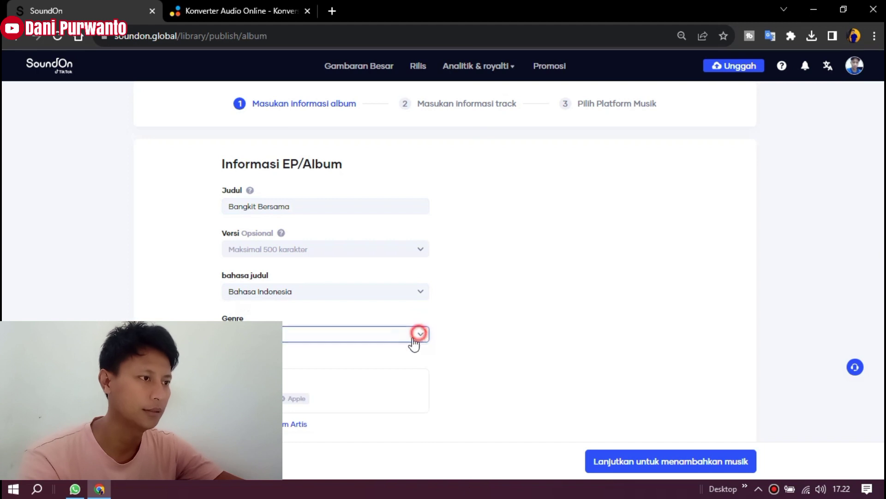
left_click(261, 311)
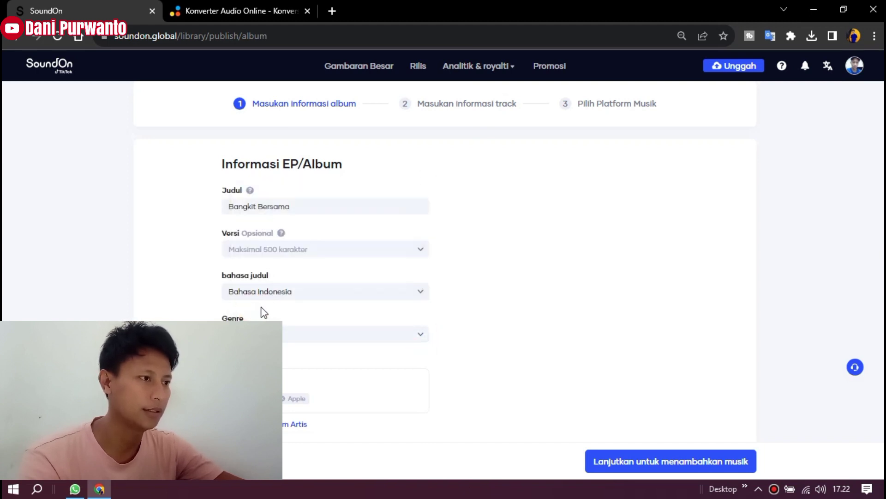
scroll(277, 312, "down", 2)
scroll(342, 307, "down", 3)
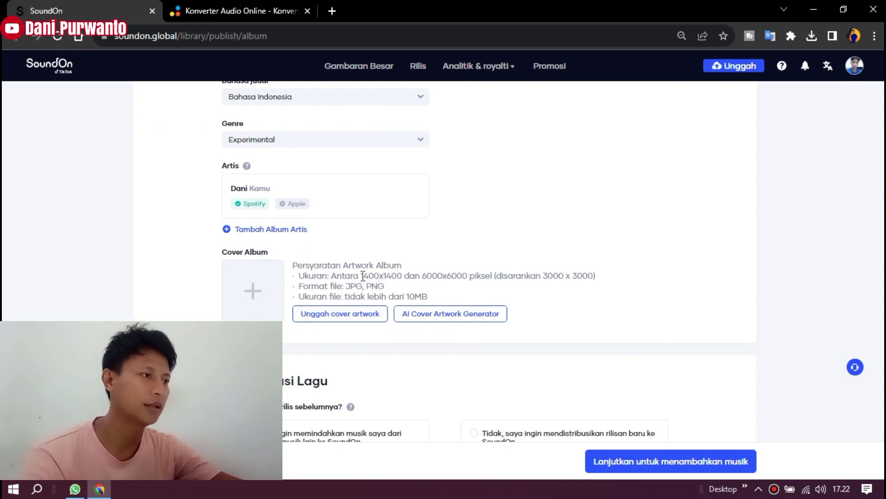
Upload the Album SoundON bee image as the EP cover, noting the 1400x1400 minimum.
left_click_drag(361, 275, 404, 275)
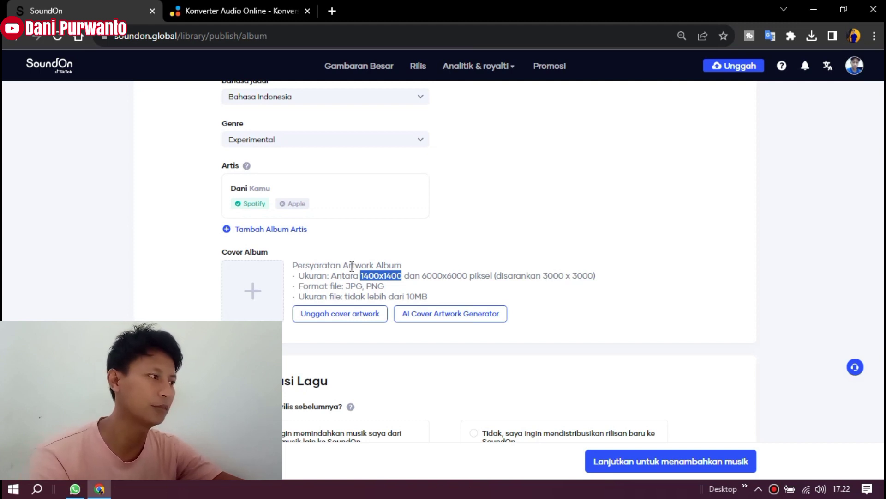
left_click(387, 292)
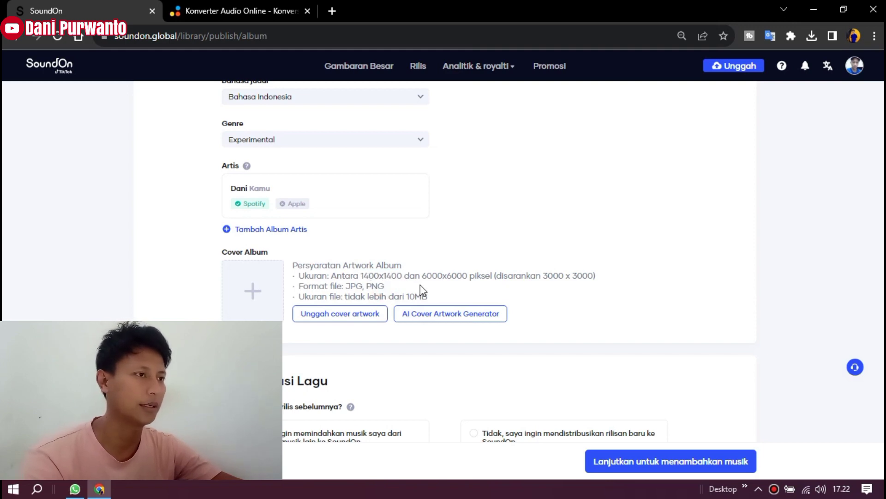
left_click(340, 315)
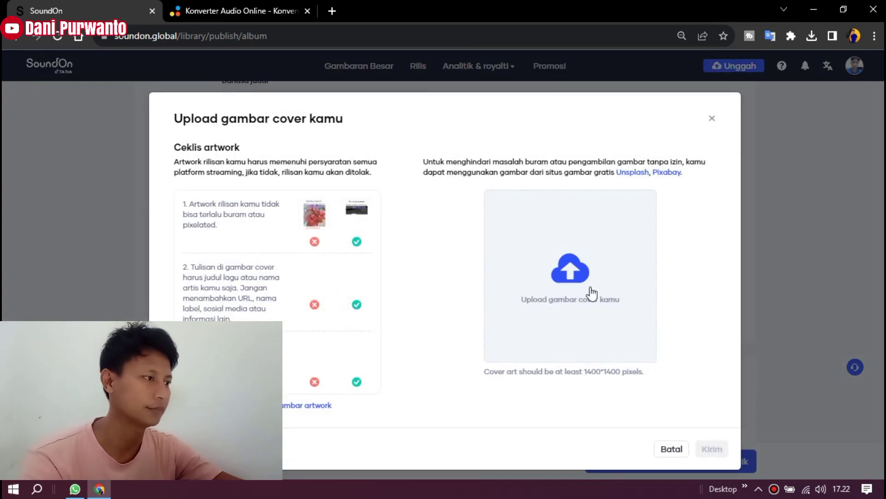
scroll(590, 292, "down", 1)
left_click(568, 240)
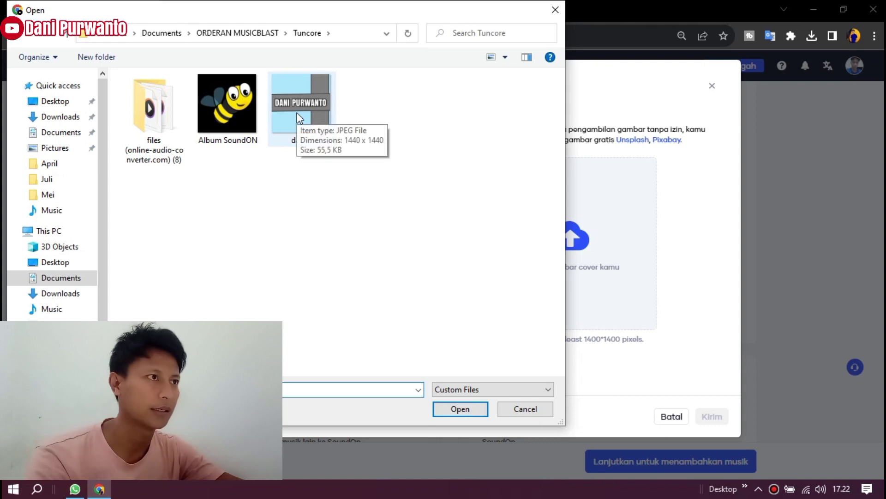
left_click(234, 111)
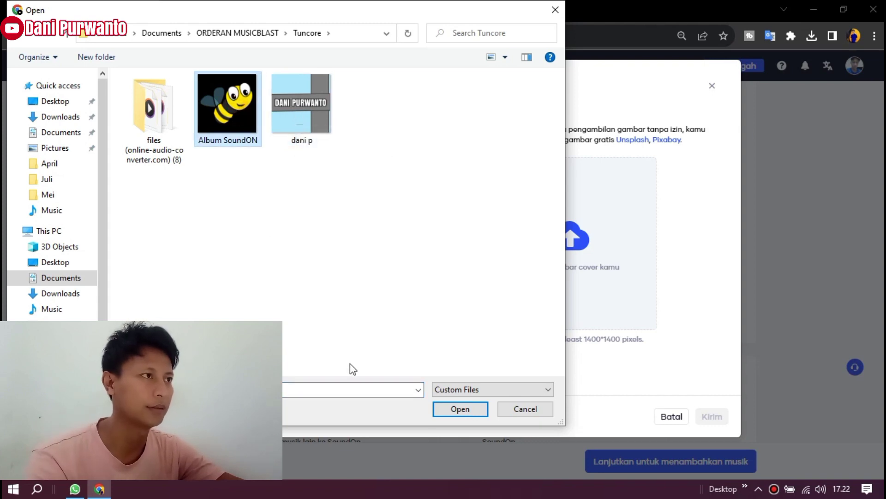
left_click(444, 409)
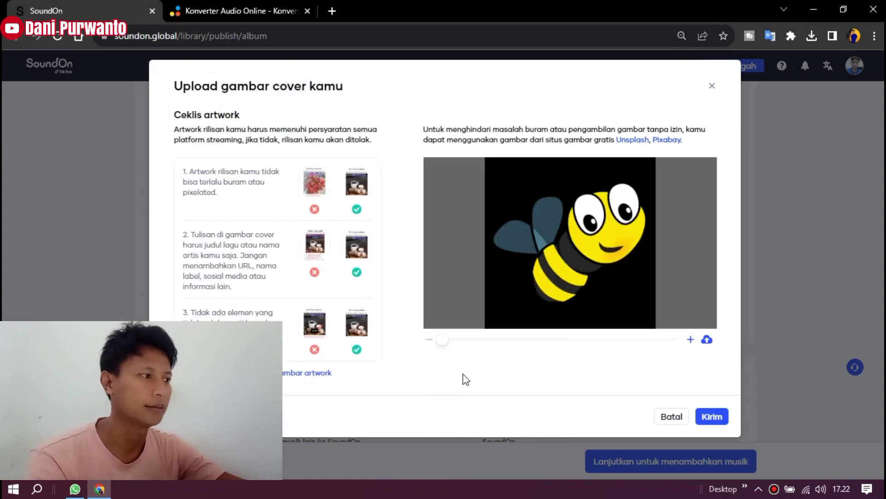
left_click(712, 416)
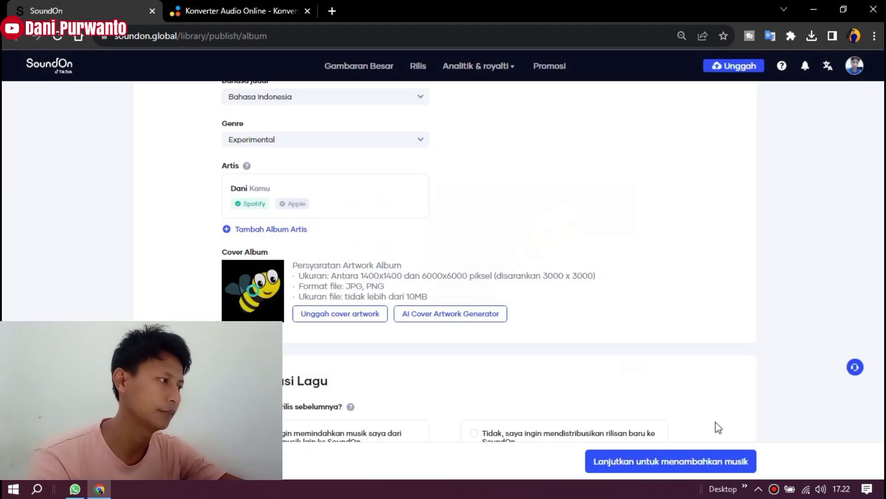
Mark the EP as a new release never distributed before.
scroll(526, 338, "down", 2)
scroll(525, 338, "down", 3)
scroll(347, 277, "up", 1)
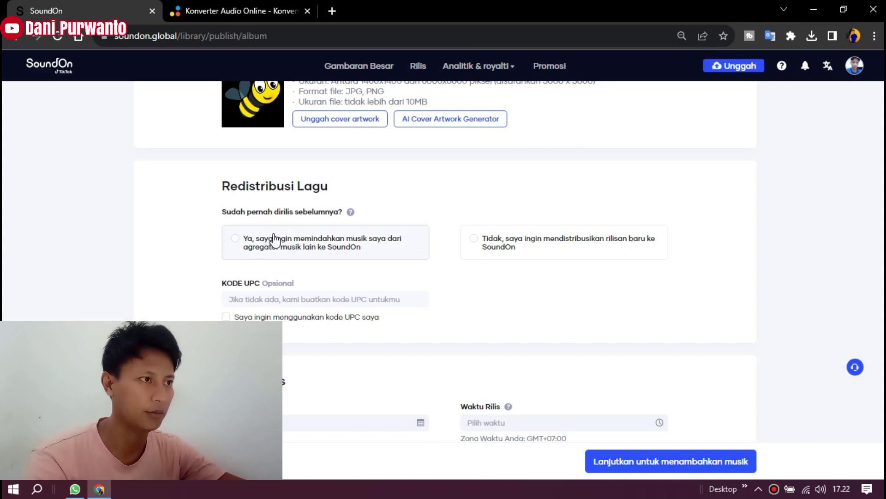
left_click(474, 246)
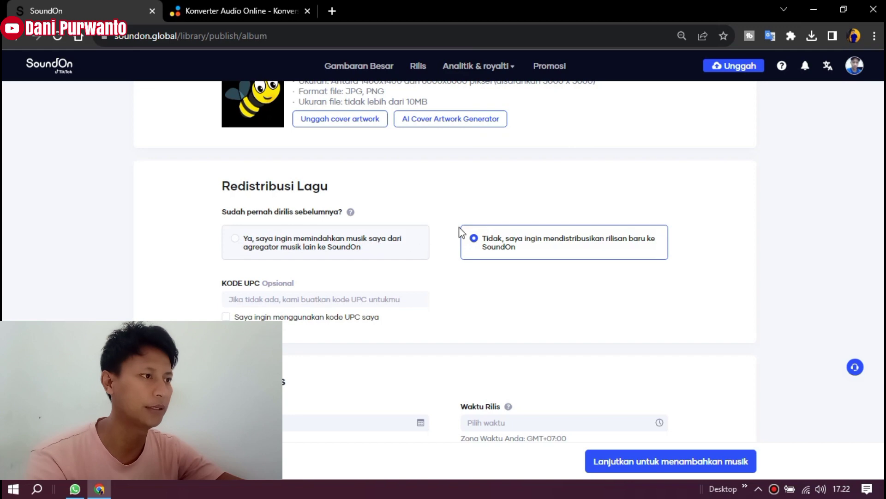
Set the release date to 14 August 2023 with release time 12:00 AM.
scroll(424, 231, "up", 1)
scroll(424, 231, "up", 1)
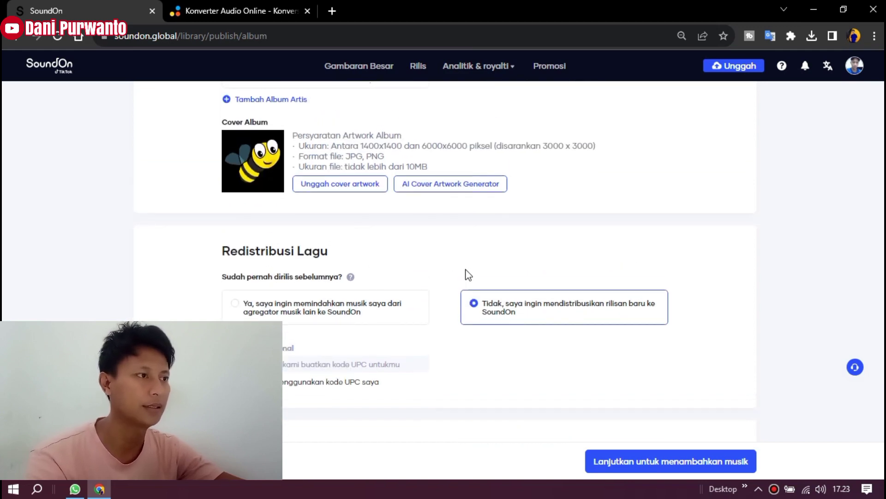
scroll(443, 291, "down", 3)
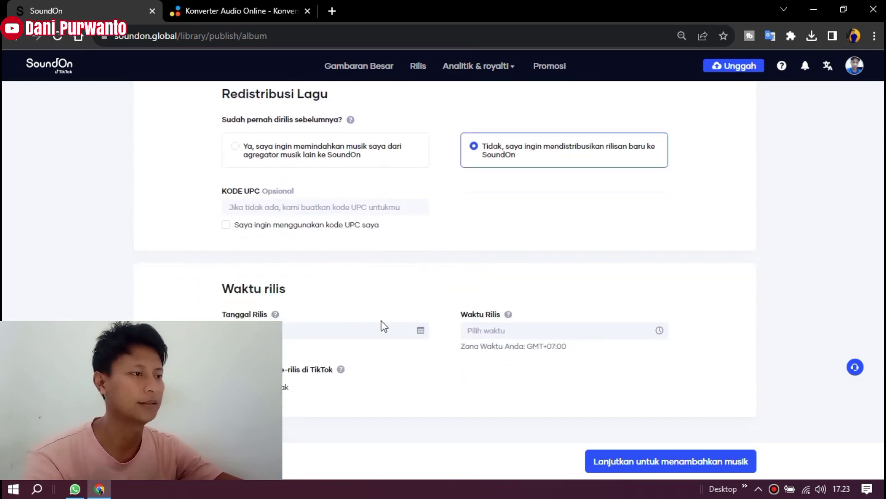
left_click(417, 334)
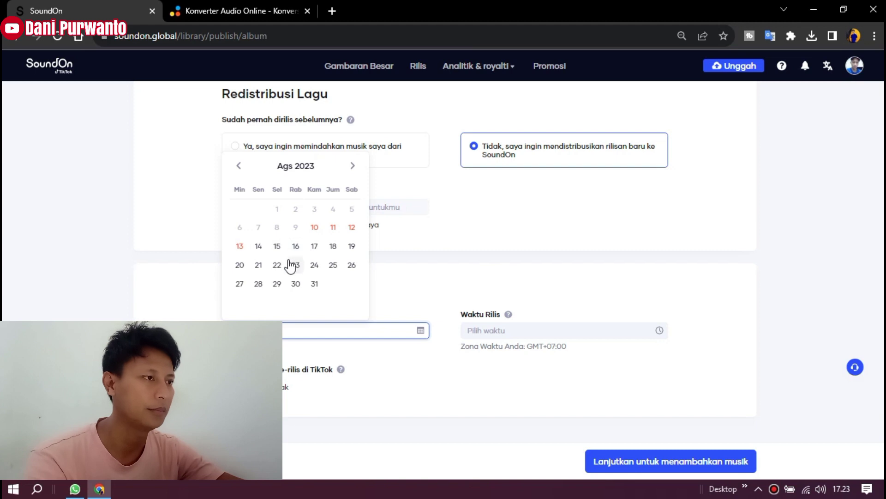
left_click(258, 247)
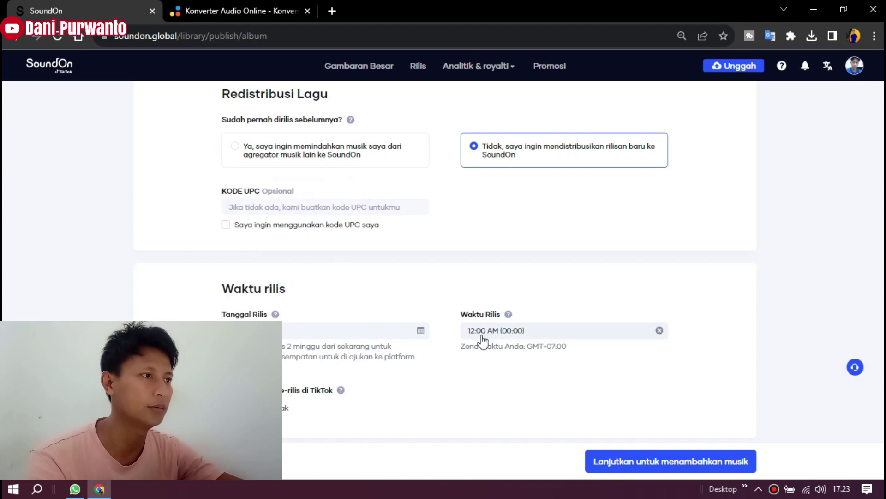
scroll(485, 336, "down", 1)
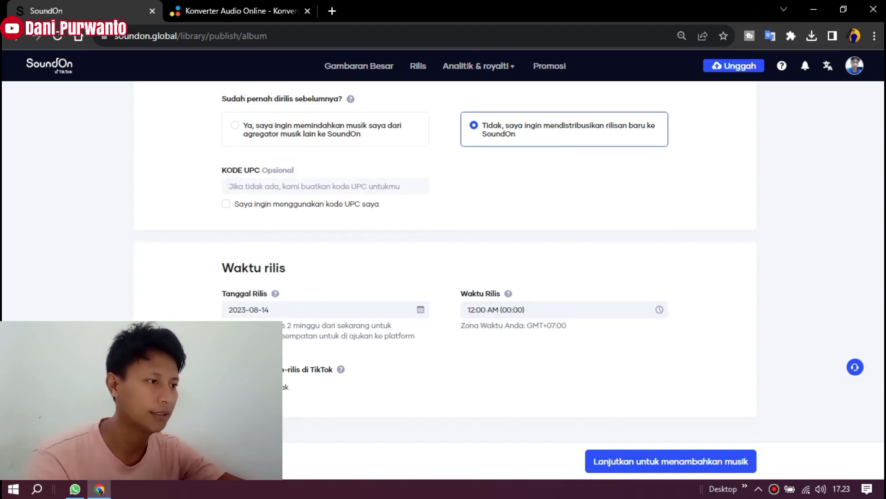
scroll(436, 372, "up", 10)
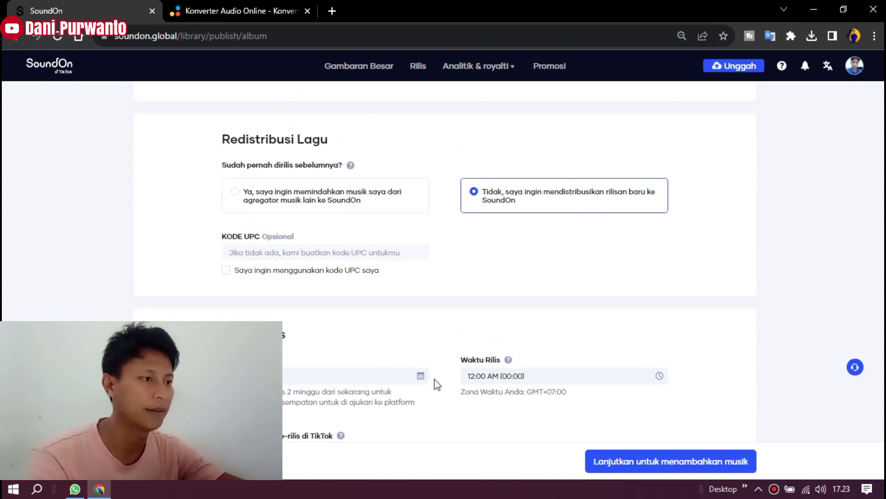
scroll(437, 383, "down", 10)
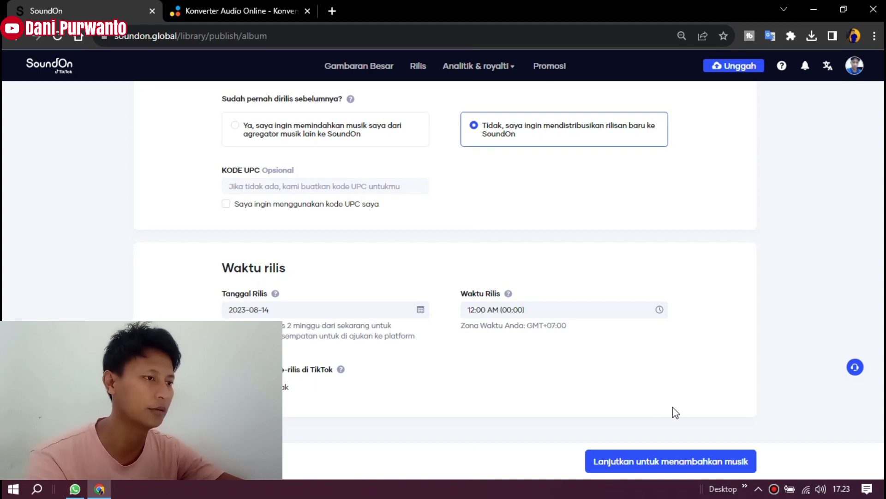
Continue to the track step and upload Discrossed and Jangan Biarkan WAVs from the converted folder.
left_click(632, 461)
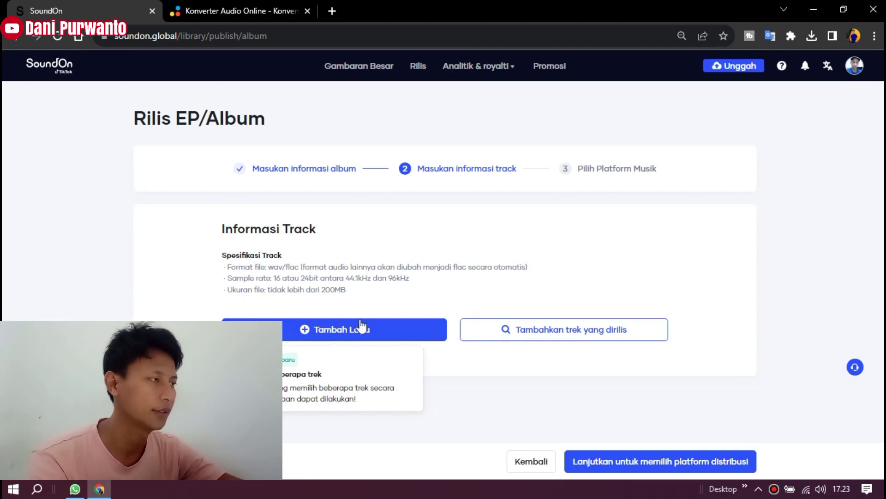
left_click(304, 328)
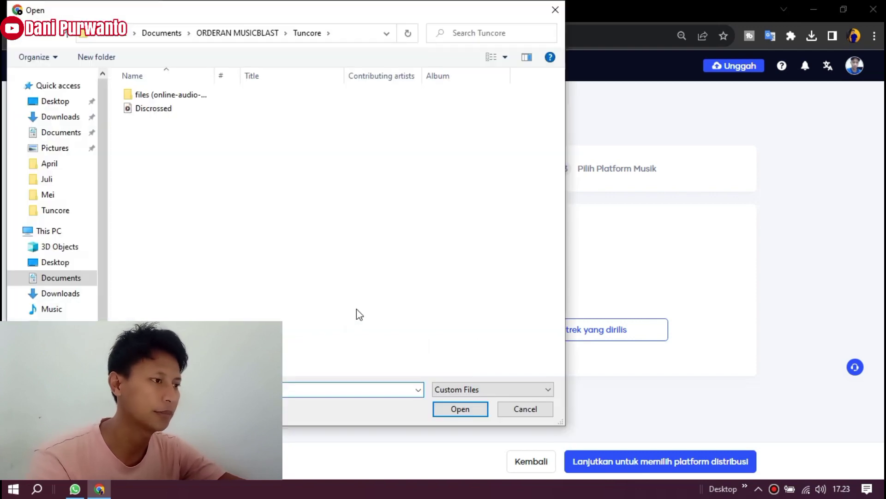
double_click(162, 95)
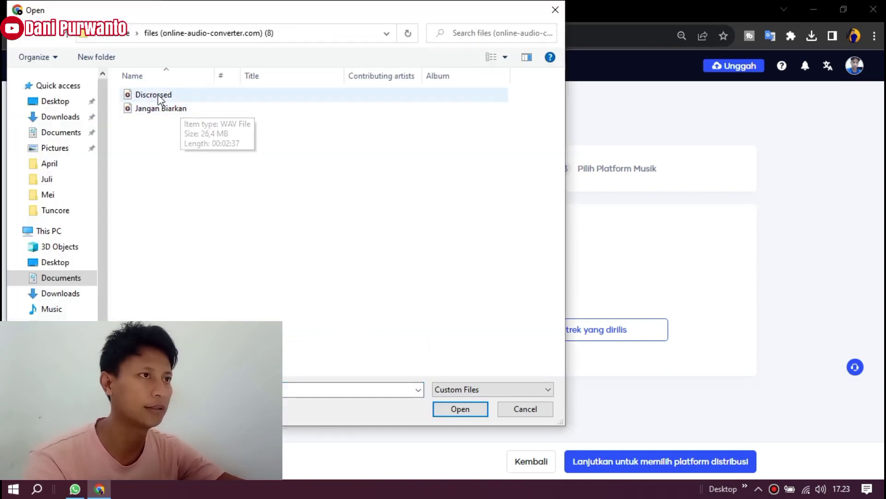
left_click(157, 95)
left_click(167, 109, "shift")
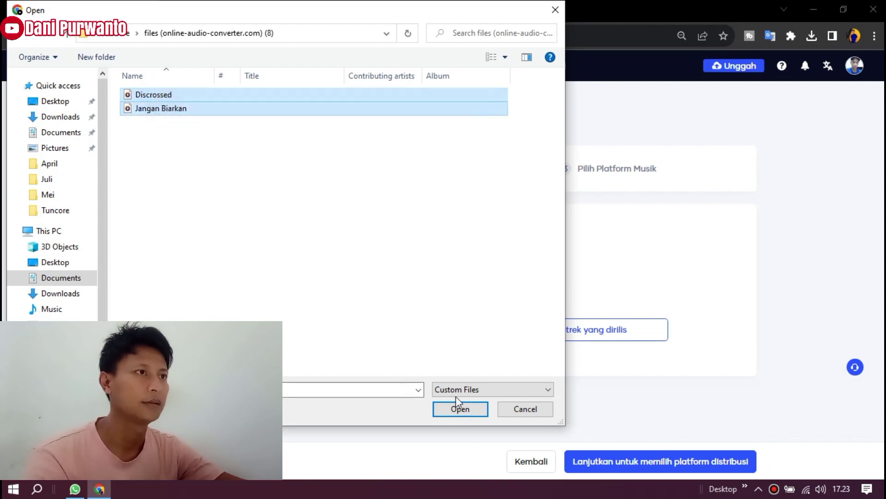
left_click(449, 413)
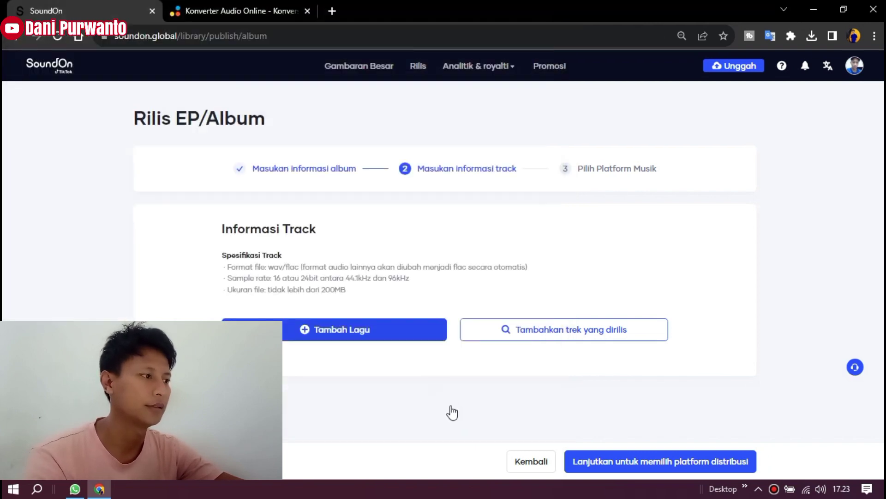
Scroll down to track 1's title field and select the name Discrossed to copy.
scroll(463, 392, "down", 4)
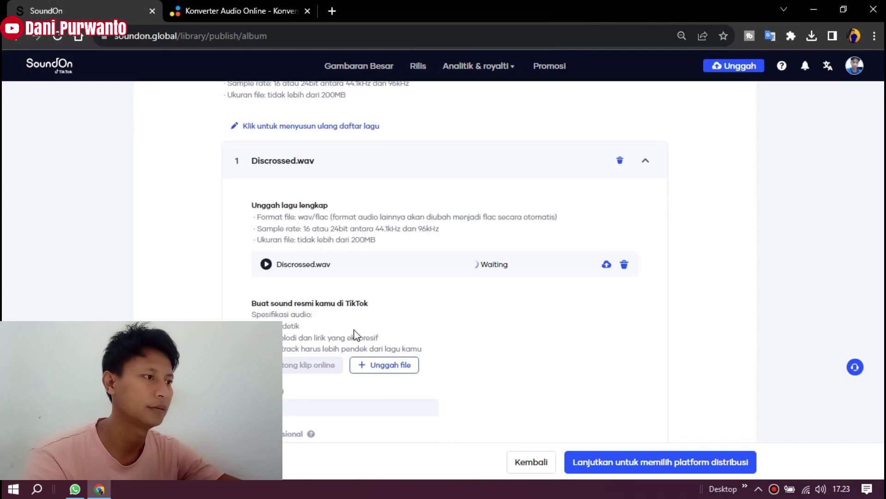
scroll(341, 327, "down", 4)
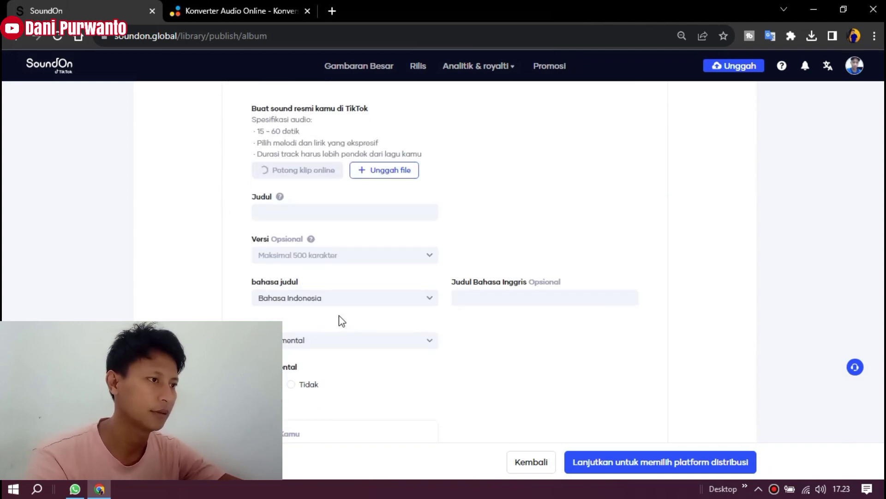
scroll(340, 325, "down", 4)
scroll(340, 322, "down", 10)
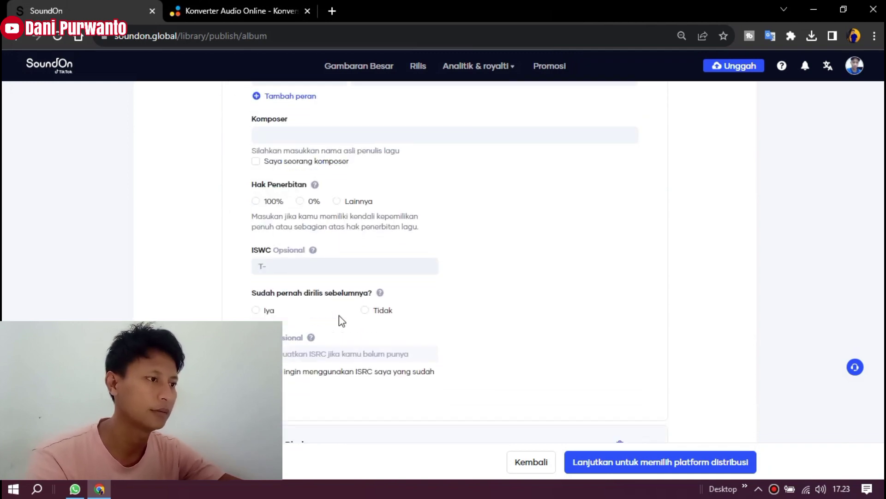
scroll(339, 315, "down", 15)
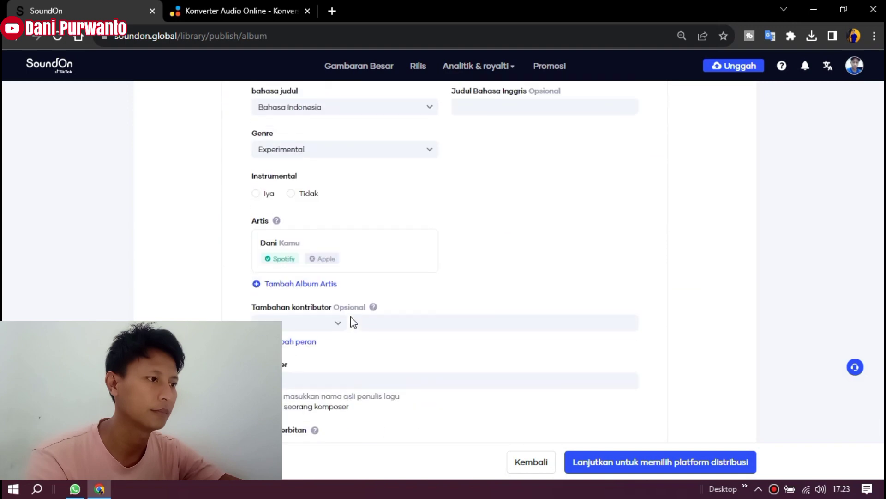
scroll(461, 295, "up", 5)
scroll(499, 371, "down", 1)
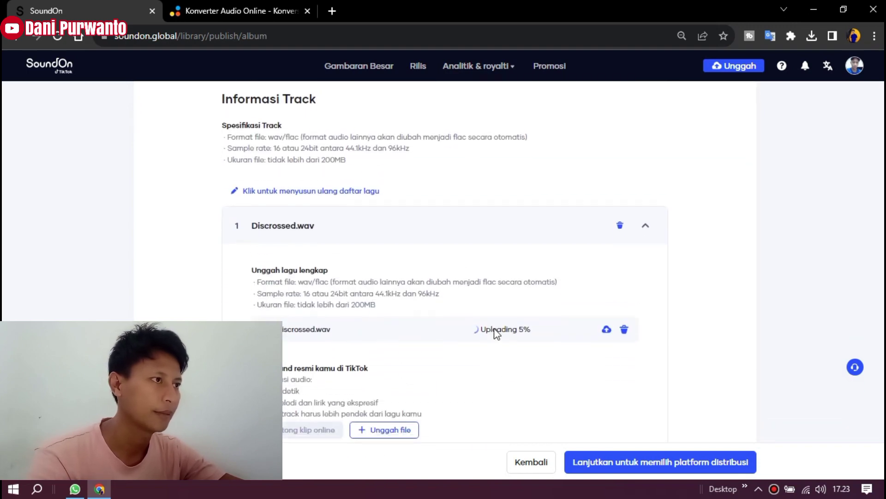
scroll(417, 331, "down", 3)
scroll(394, 303, "down", 3)
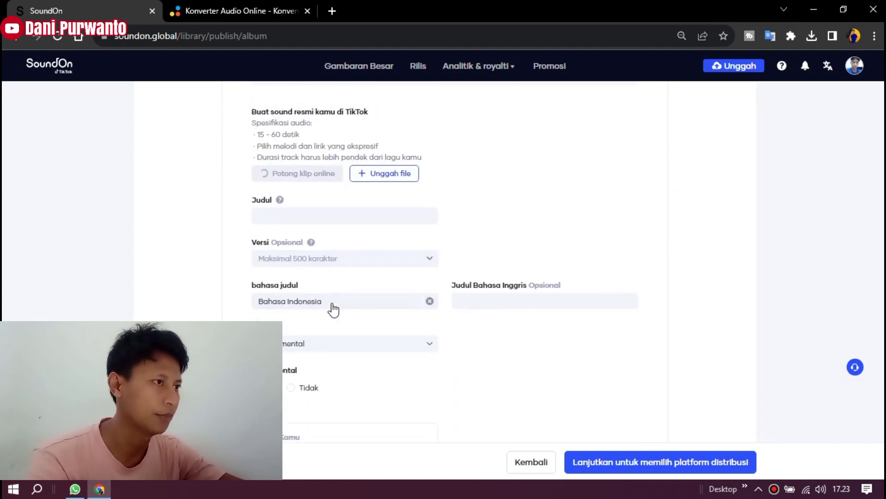
left_click(291, 211)
scroll(294, 227, "up", 4)
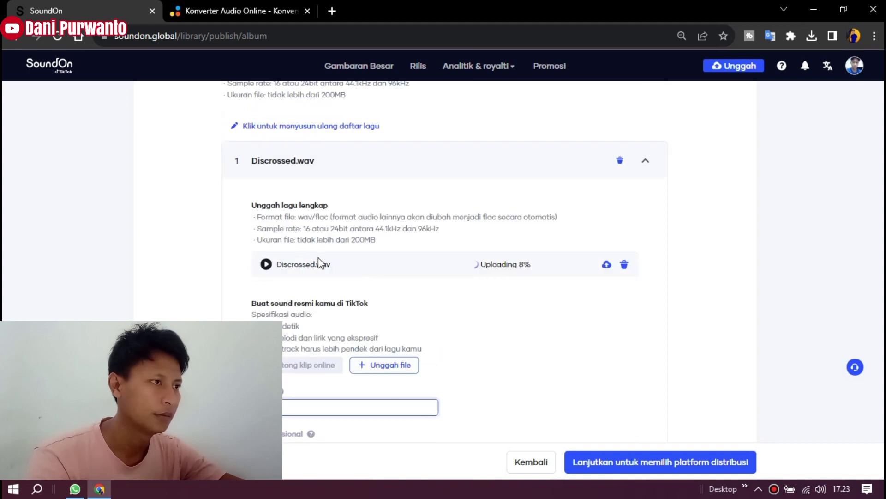
left_click_drag(294, 159, 253, 163)
key("ctrl+c")
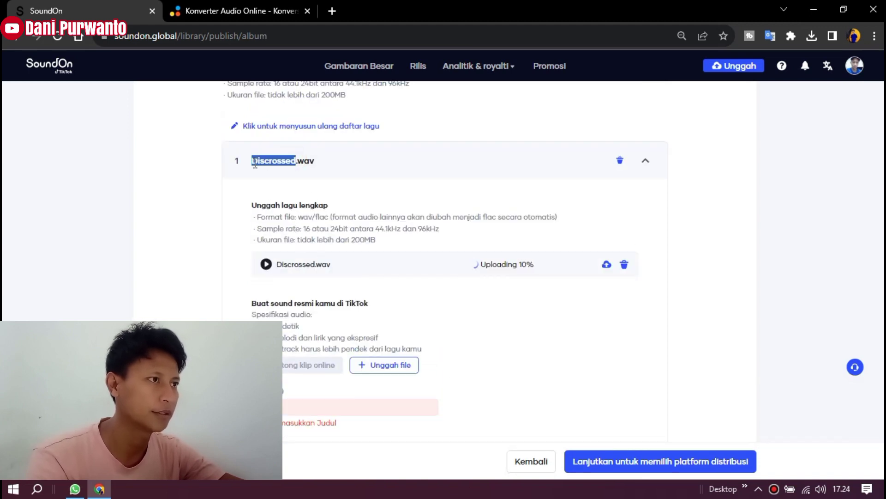
Paste 'Discrossed' as the first track's title and add the composer's name as a credit.
scroll(325, 262, "down", 4)
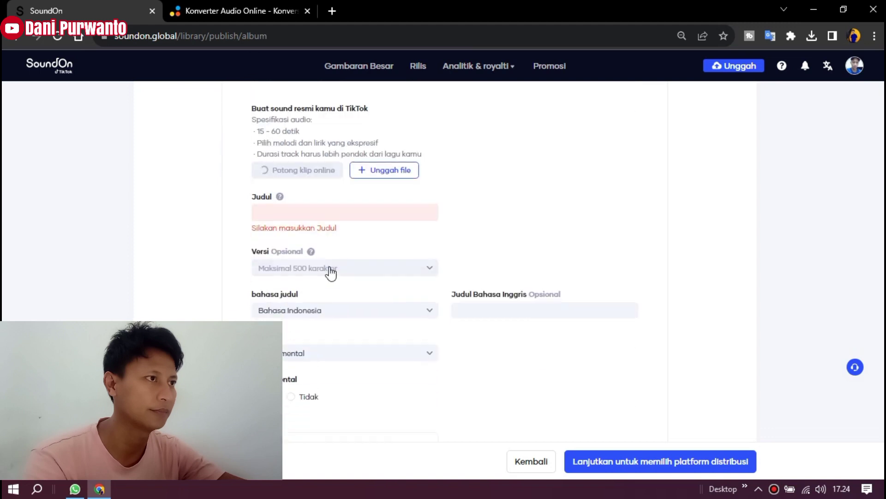
left_click(299, 216)
key("ctrl+v")
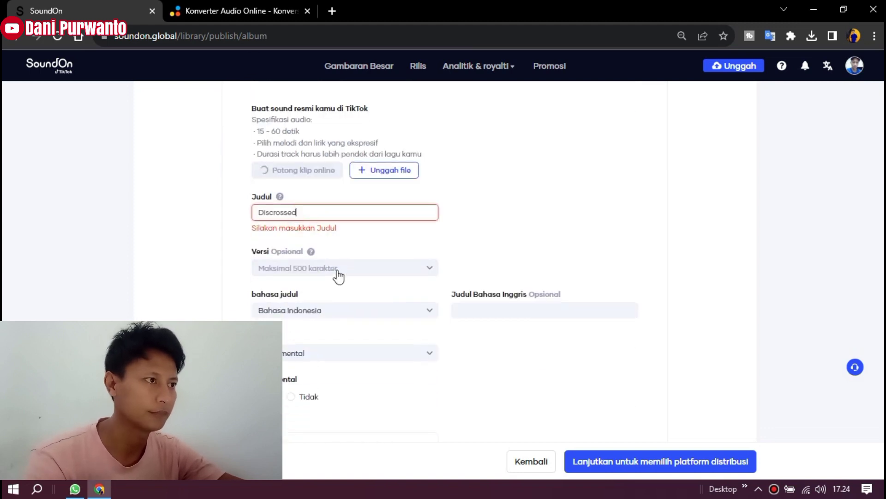
scroll(340, 334, "down", 1)
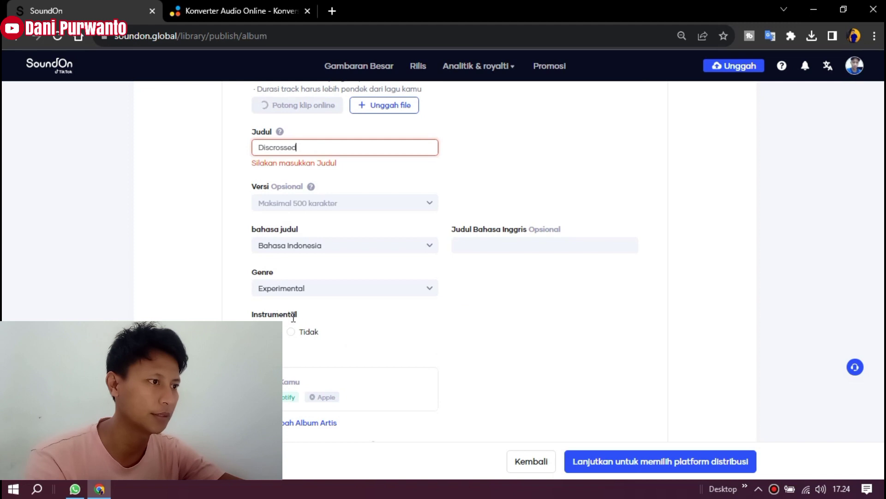
scroll(316, 303, "down", 3)
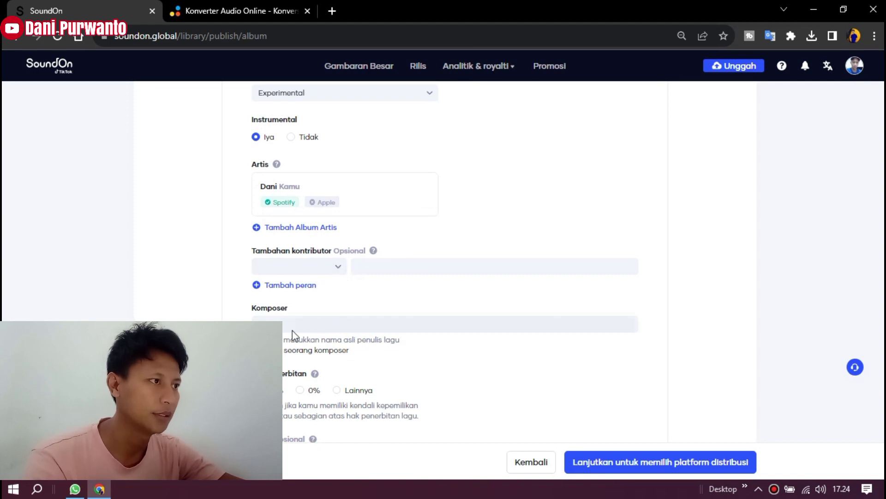
type("Dani Purwanto")
key("Return")
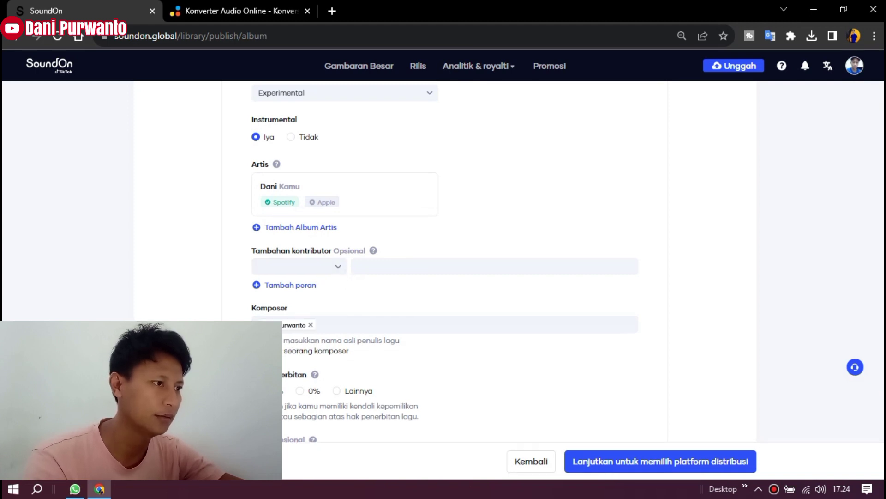
Answer Tidak for prior publisher and prior release, and enable Monetisasi.
scroll(331, 321, "down", 1)
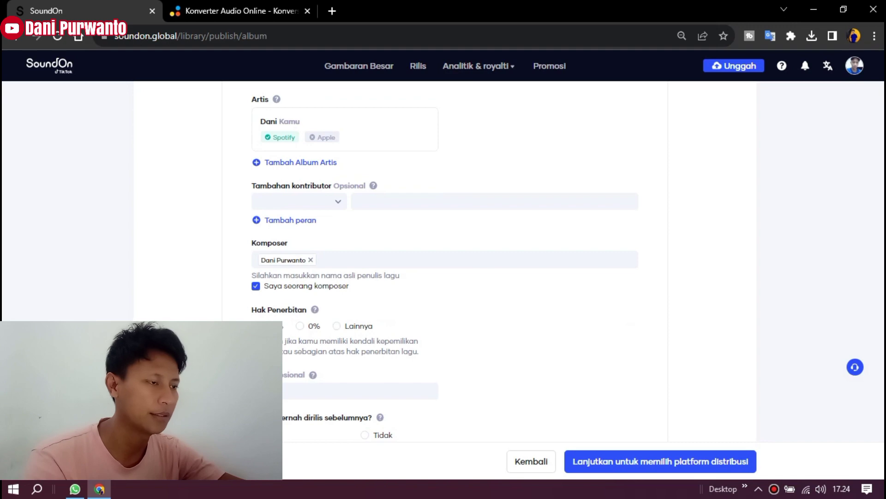
scroll(314, 344, "down", 2)
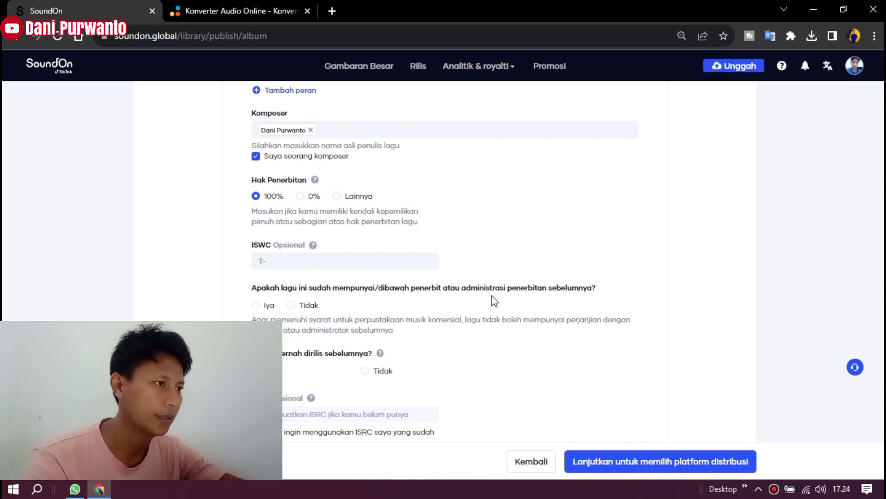
left_click(303, 310)
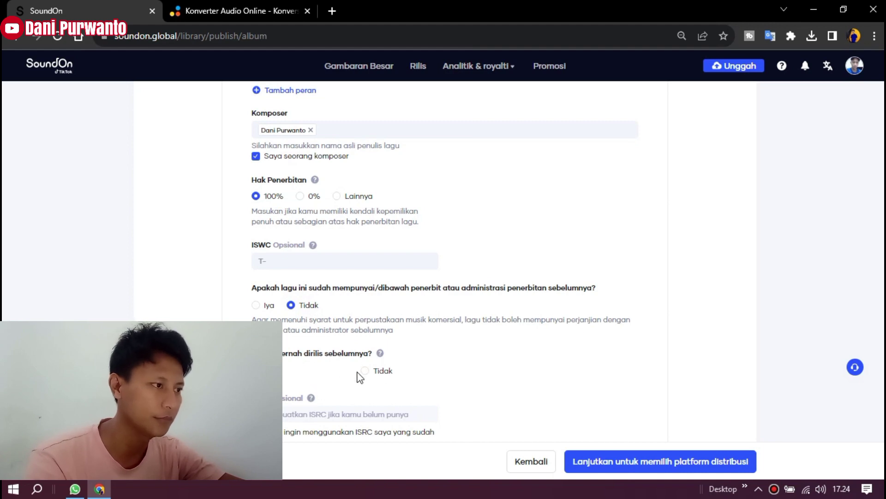
left_click(364, 371)
scroll(351, 342, "down", 3)
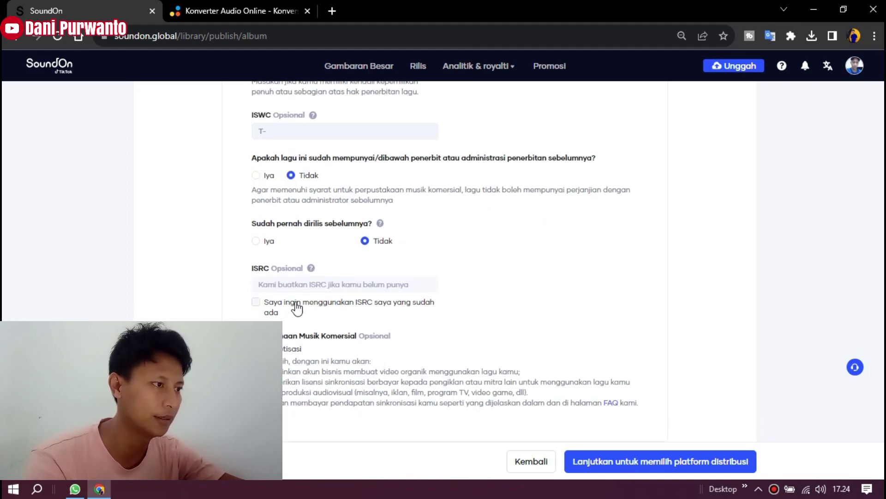
scroll(282, 313, "down", 2)
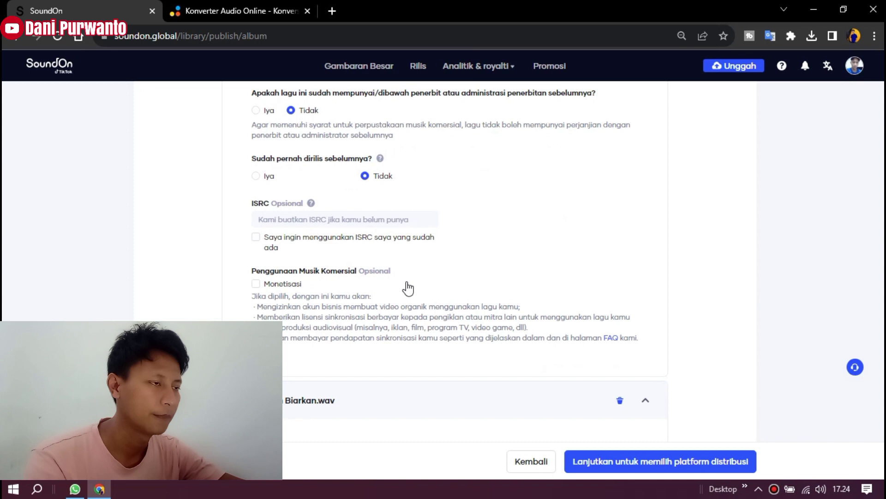
left_click(257, 285)
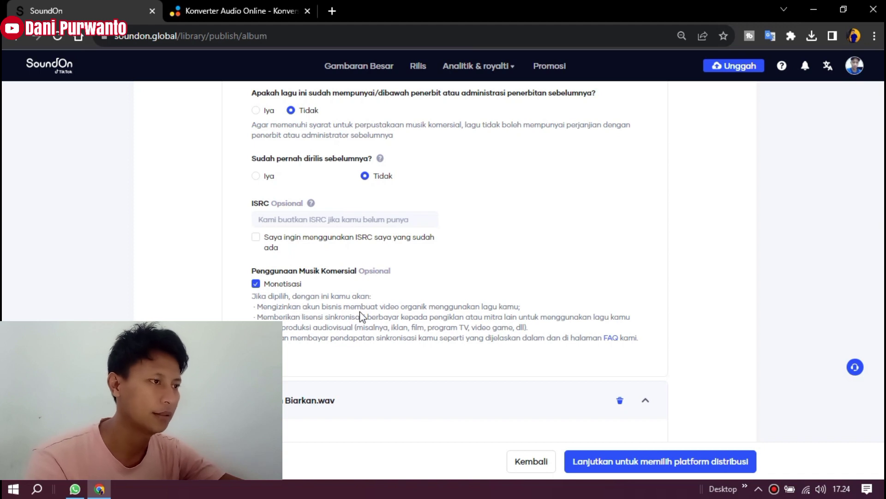
scroll(455, 328, "down", 3)
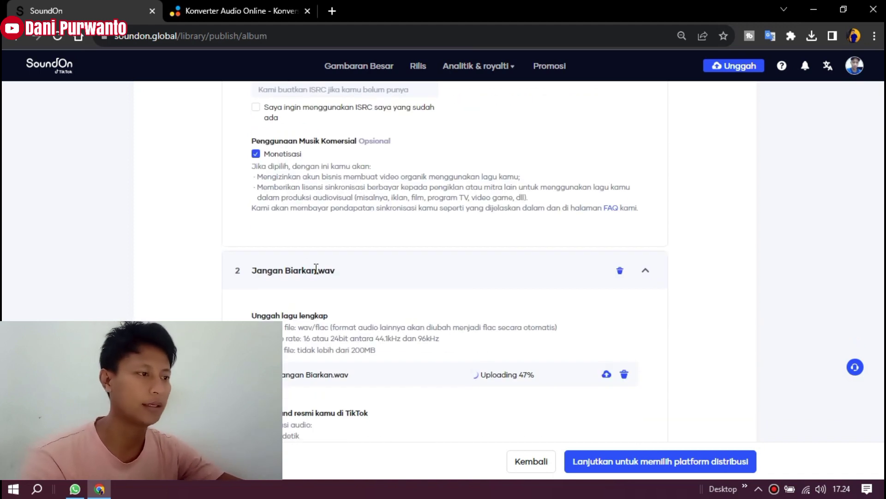
Copy 'Jangan Biarkan' and paste it as the second track's title.
left_click_drag(316, 268, 253, 276)
key("ctrl+c")
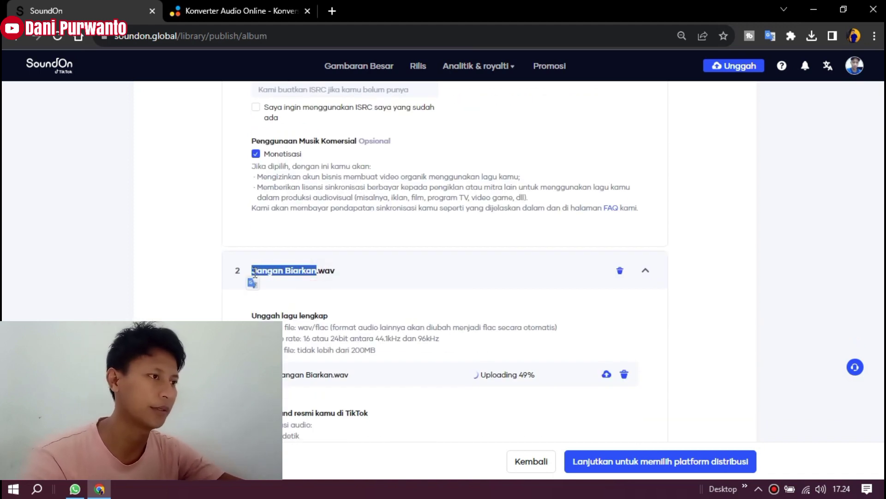
scroll(331, 314, "down", 4)
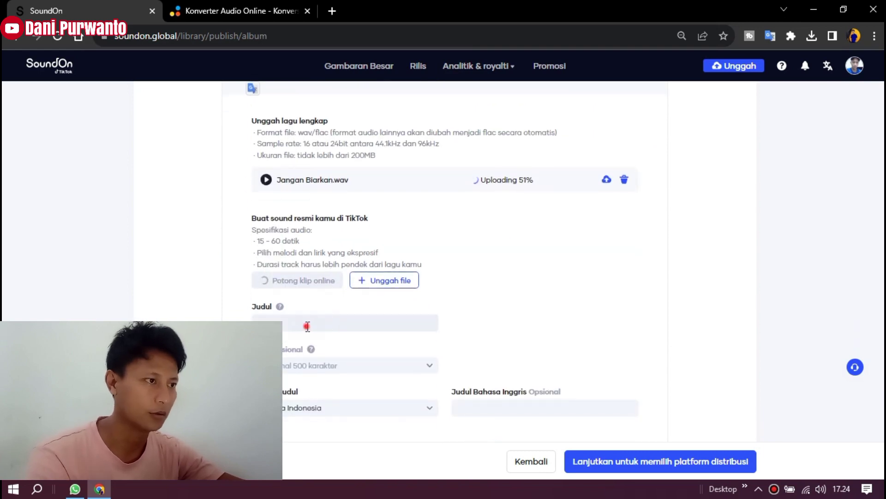
left_click(307, 325)
key("ctrl+v")
scroll(315, 296, "down", 3)
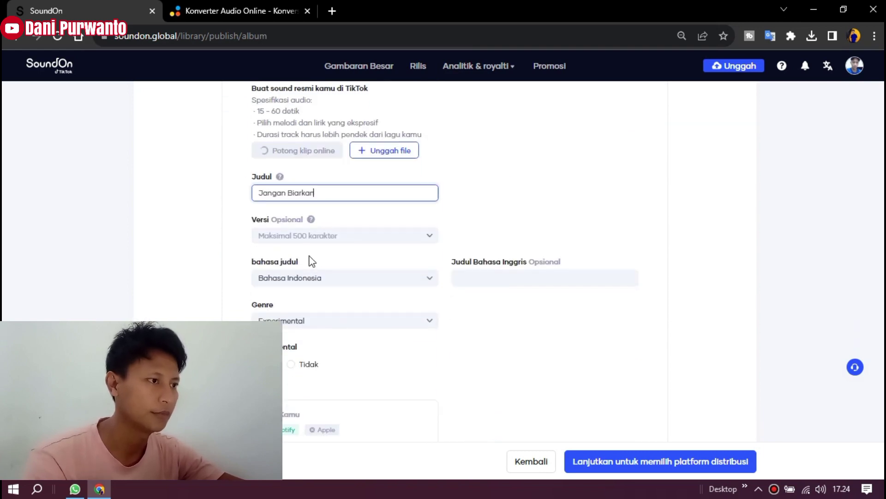
scroll(312, 286, "down", 3)
Set the second track's Instrumental option to Iya.
left_click(292, 235)
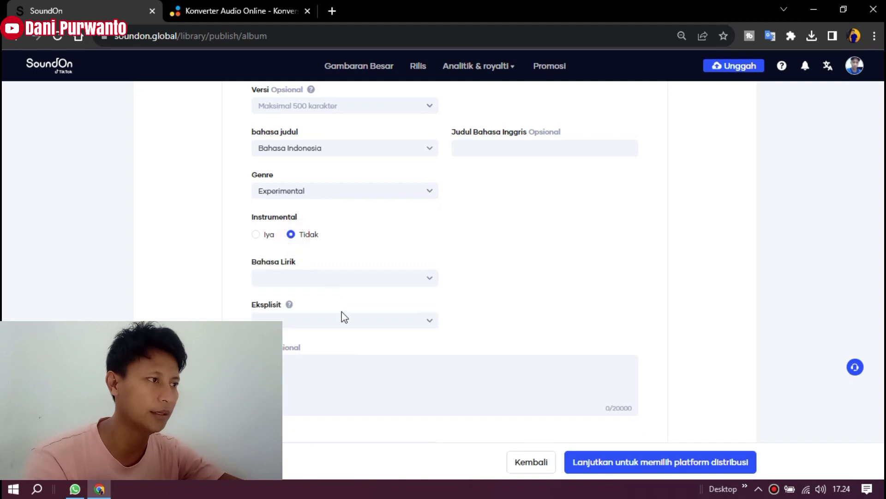
scroll(325, 296, "down", 2)
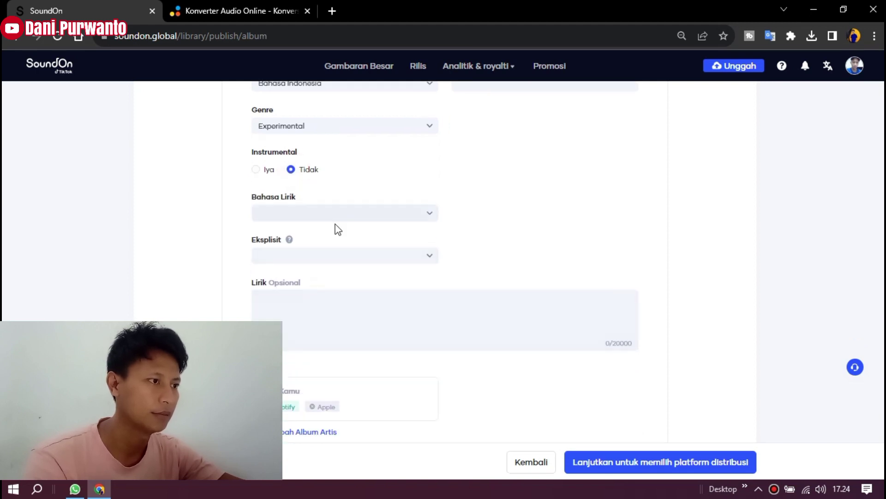
scroll(396, 224, "down", 2)
scroll(397, 229, "up", 3)
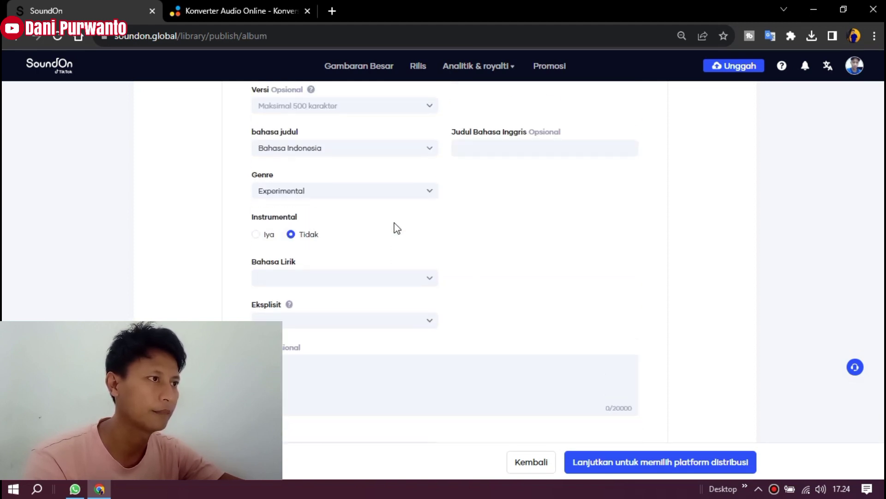
left_click(424, 281)
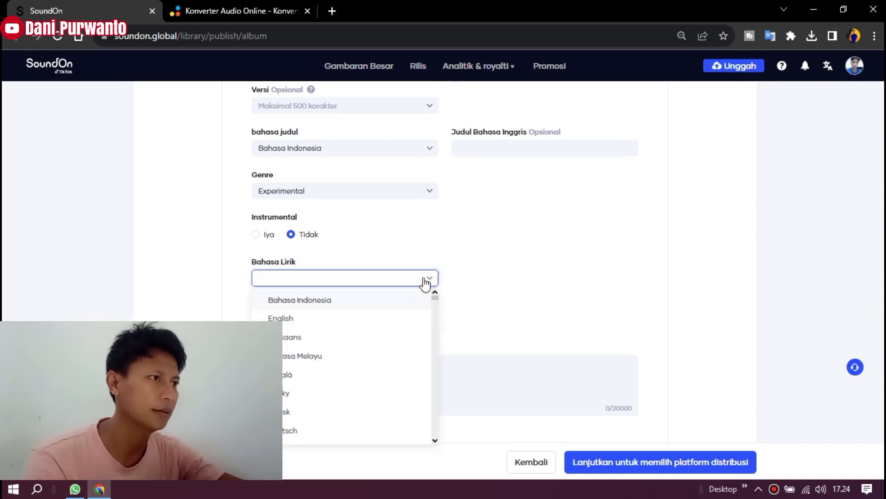
left_click(499, 277)
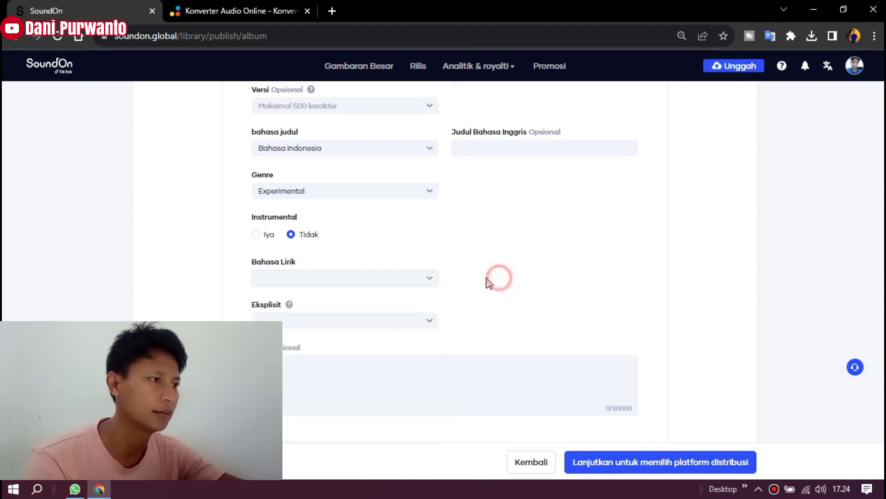
scroll(295, 280, "down", 1)
scroll(426, 278, "up", 1)
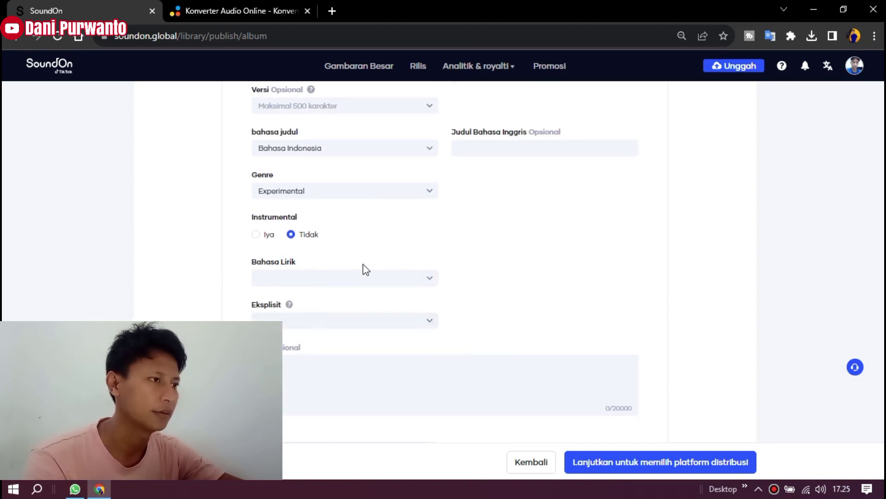
left_click(256, 234)
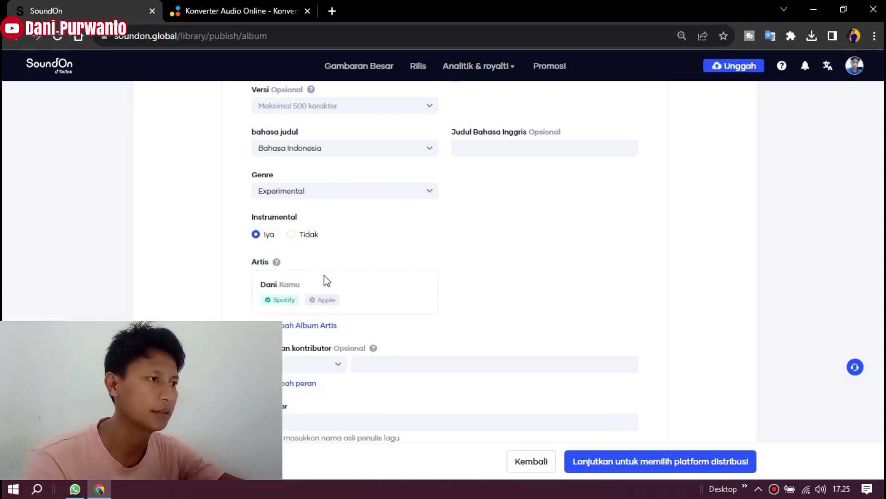
Tick Saya seorang komposer, choose 100% publishing share, and mark it never released.
scroll(324, 268, "down", 1)
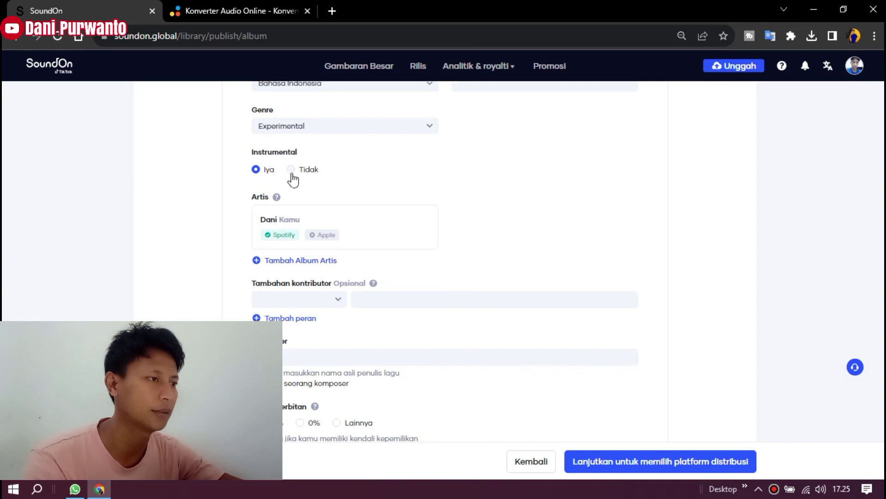
scroll(368, 284, "down", 1)
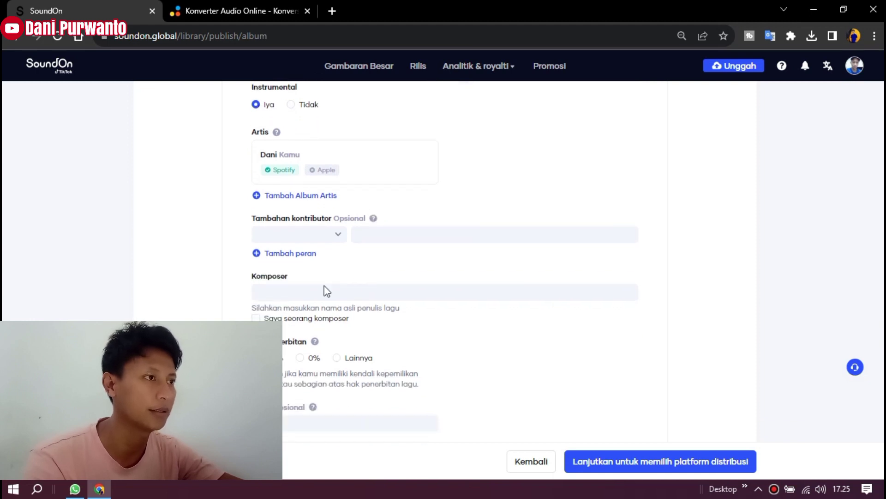
left_click(258, 318)
scroll(275, 310, "down", 1)
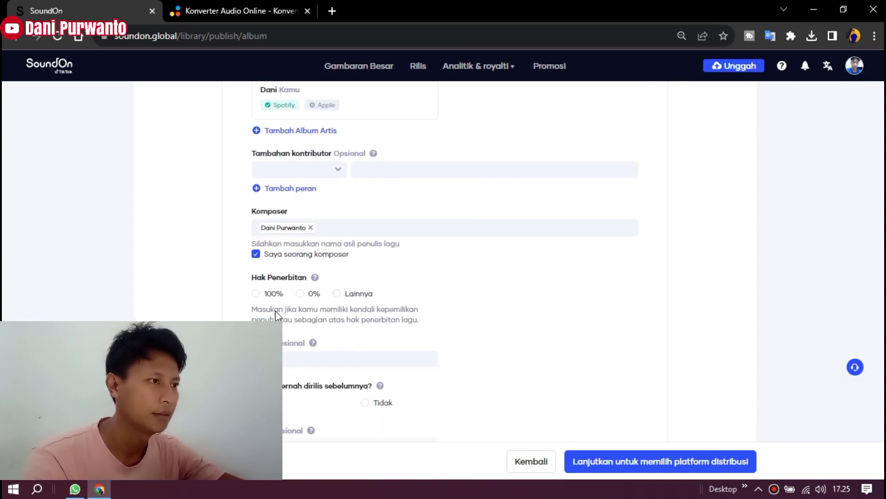
left_click(255, 293)
scroll(294, 343, "down", 3)
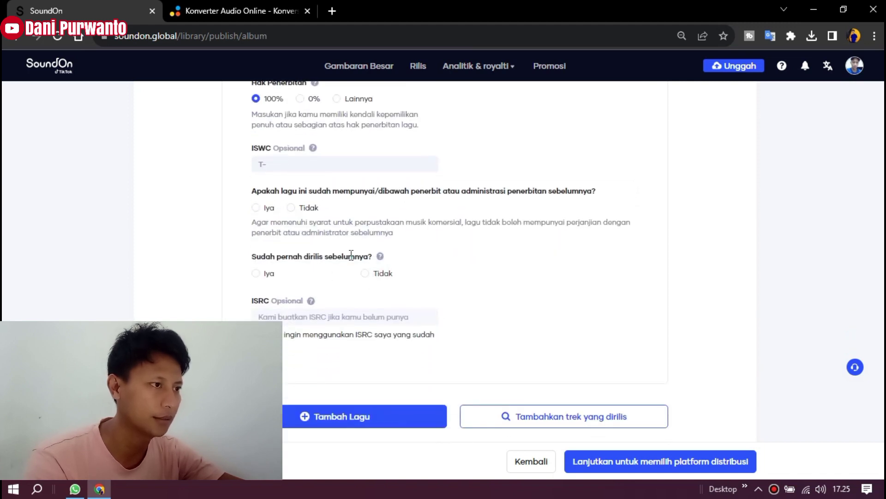
left_click(365, 272)
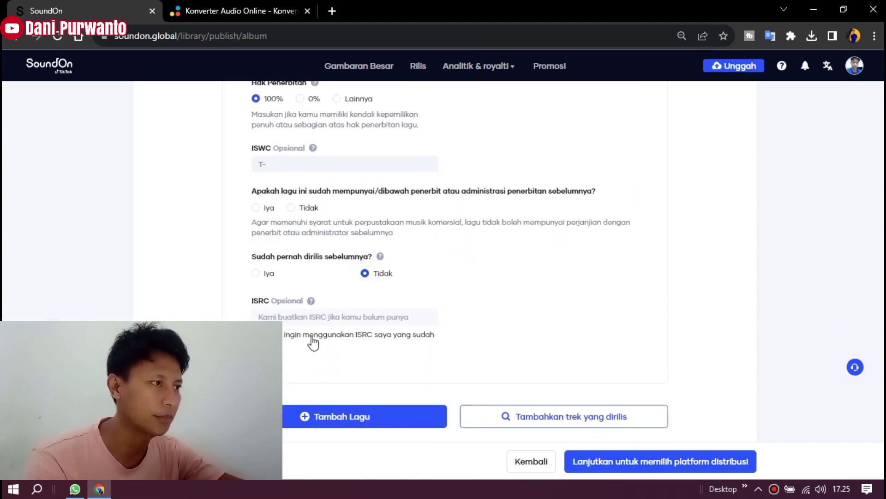
scroll(451, 310, "down", 1)
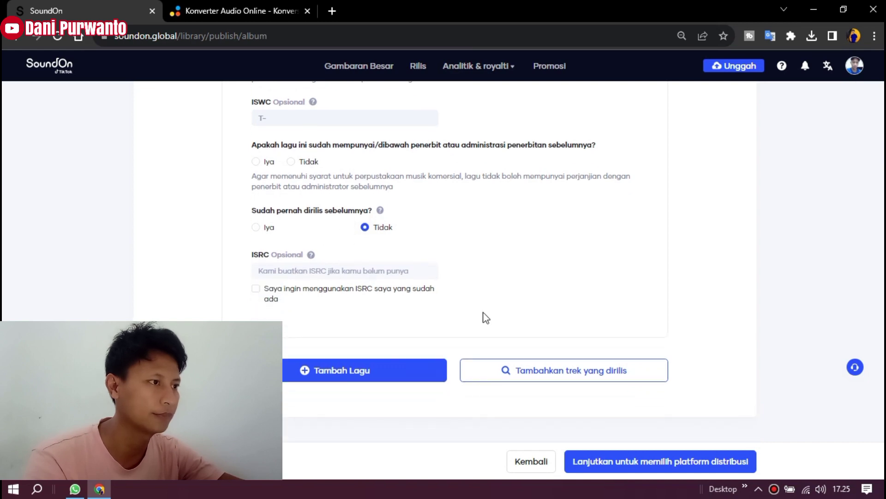
scroll(498, 317, "up", 20)
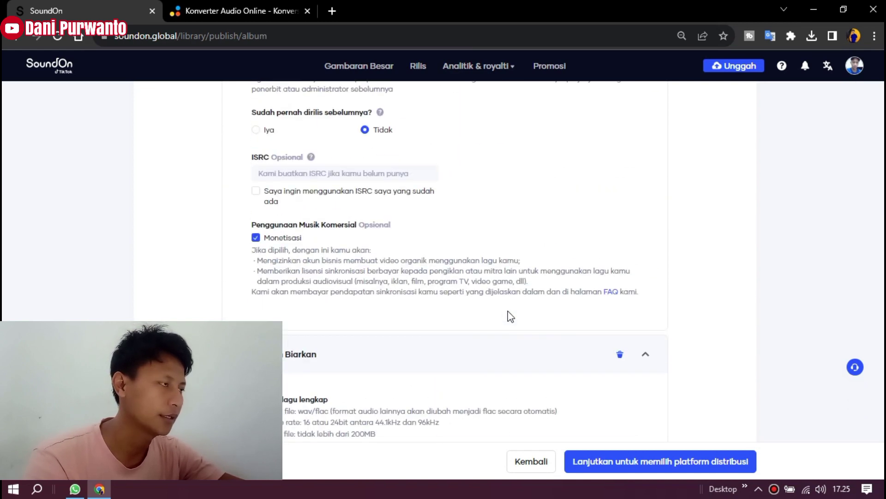
scroll(510, 317, "down", 4)
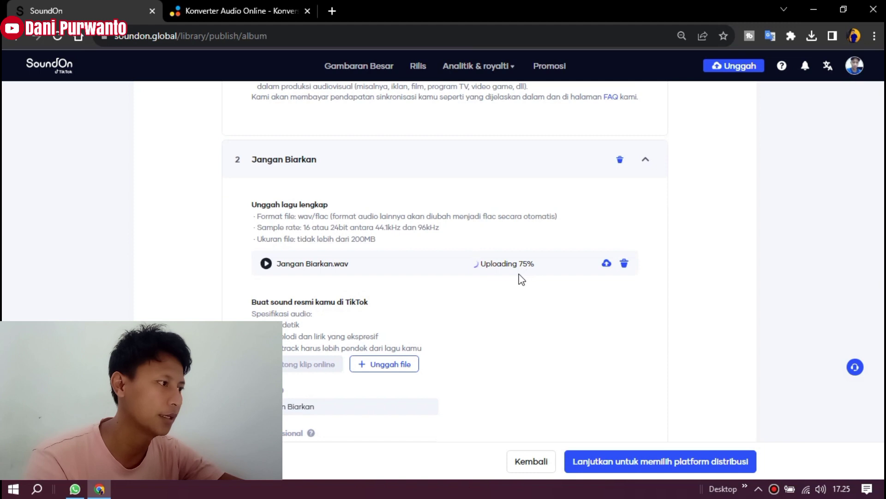
scroll(521, 281, "down", 2)
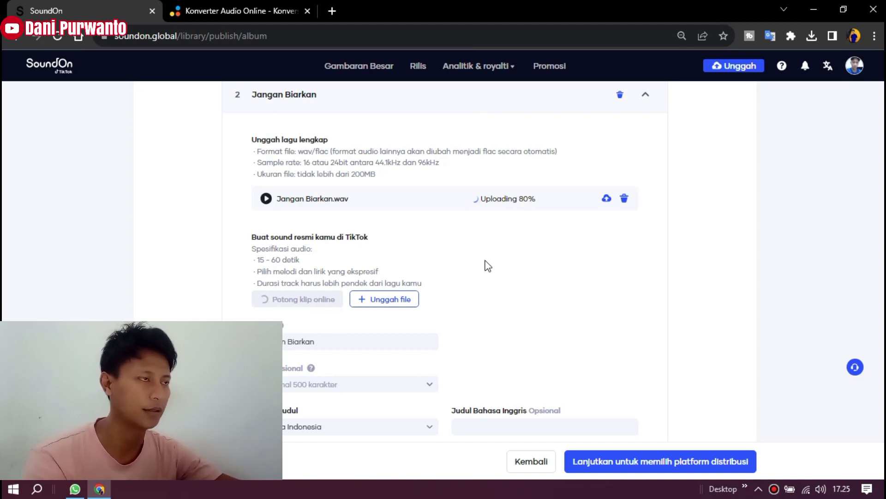
scroll(486, 254, "up", 15)
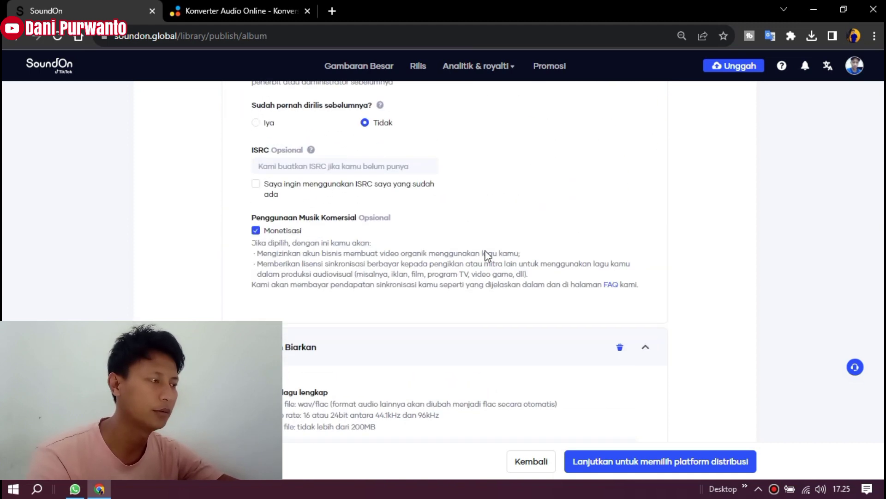
scroll(482, 253, "up", 15)
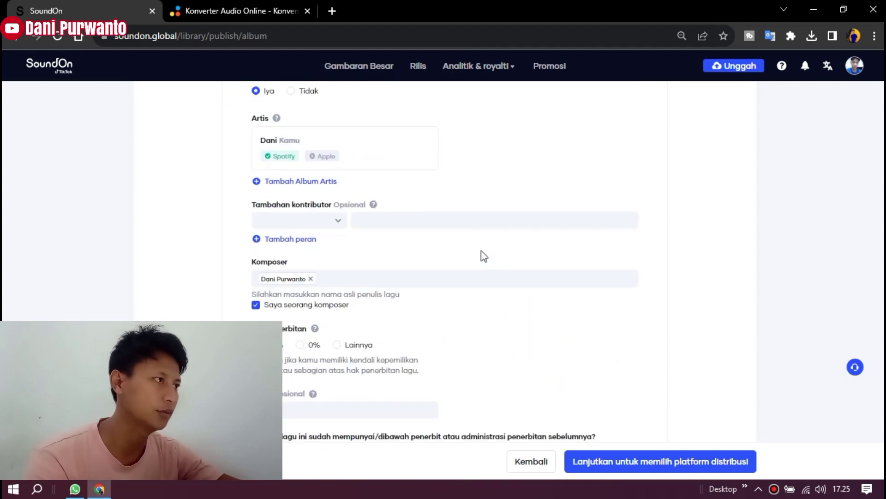
scroll(455, 257, "up", 7)
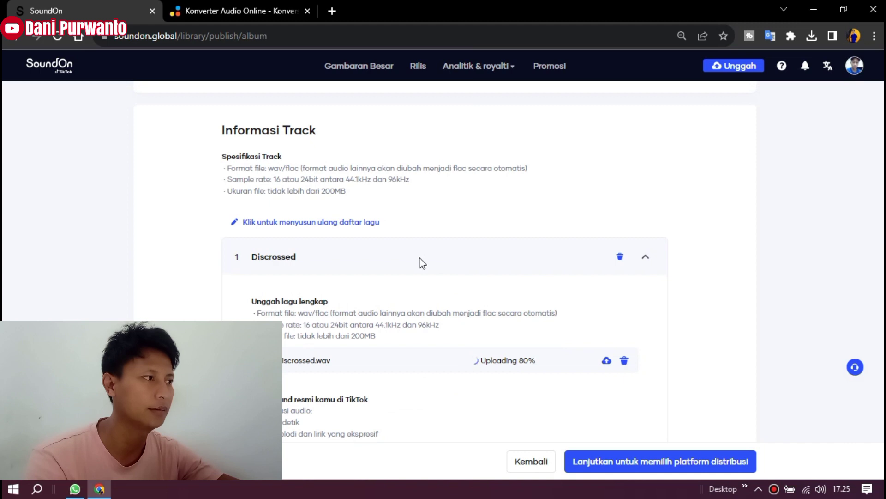
scroll(414, 267, "down", 1)
scroll(415, 274, "down", 1)
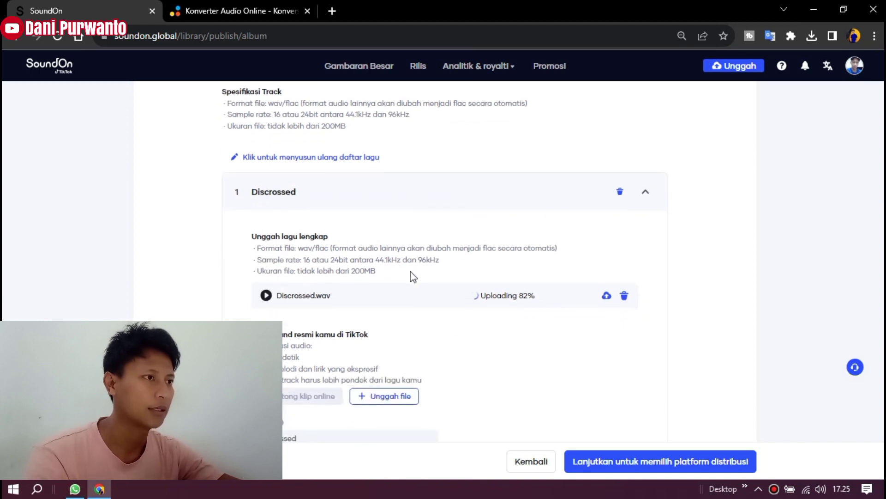
scroll(455, 279, "up", 3)
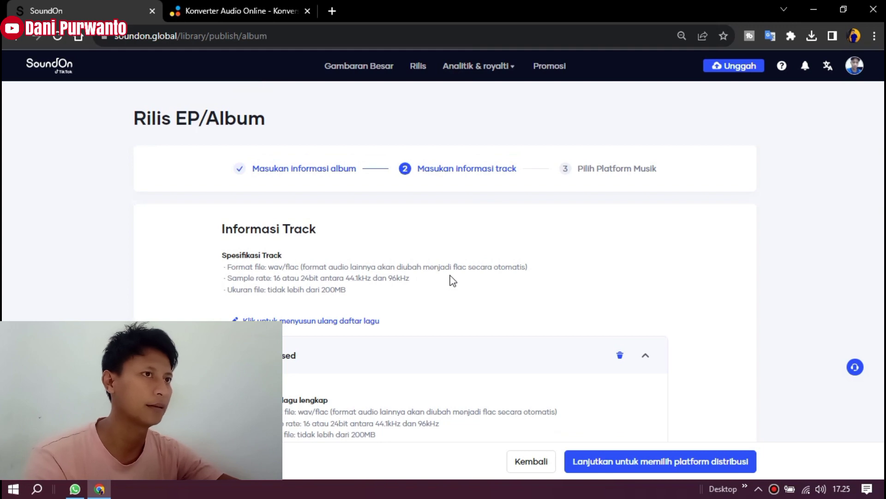
scroll(453, 280, "down", 5)
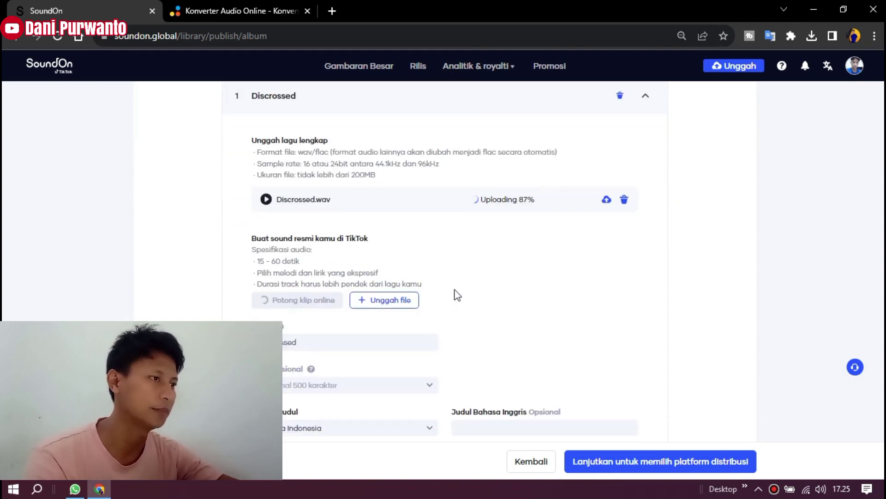
scroll(472, 281, "down", 1)
scroll(471, 279, "up", 1)
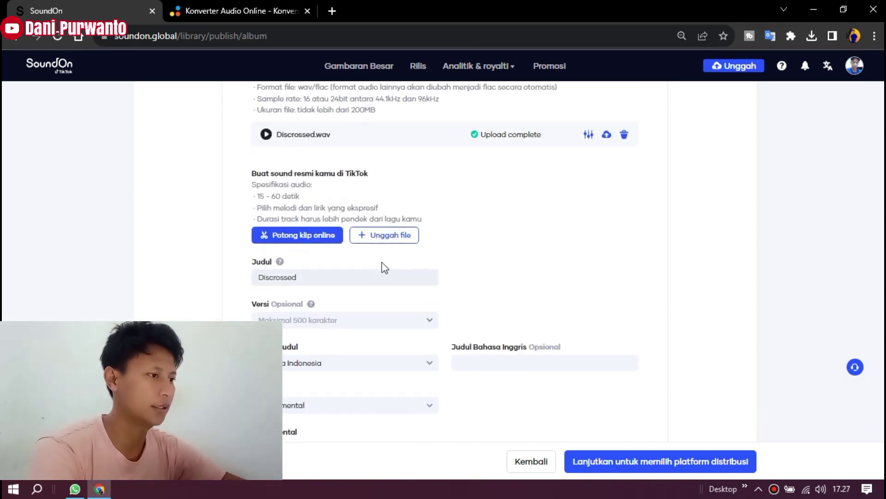
Trim the Discrossed TikTok clip to 1:30–2:14 (44 seconds) and confirm it.
left_click(290, 238)
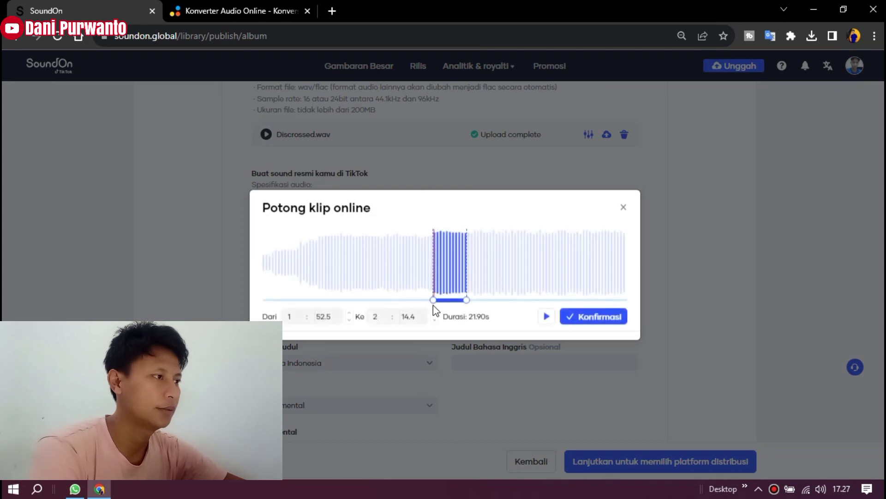
left_click_drag(434, 302, 403, 302)
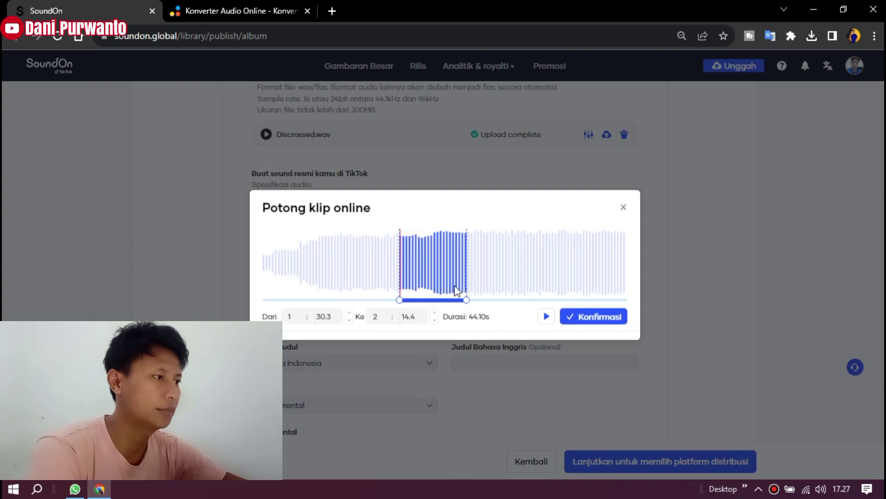
mouse_move(432, 299)
left_mouse_down()
mouse_move(444, 312)
mouse_move(430, 310)
mouse_move(434, 317)
left_mouse_up()
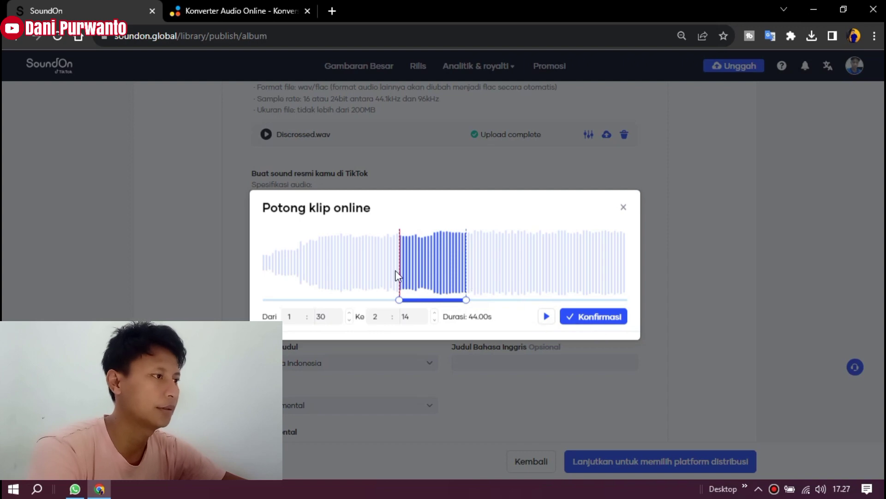
left_click(596, 323)
scroll(531, 314, "down", 2)
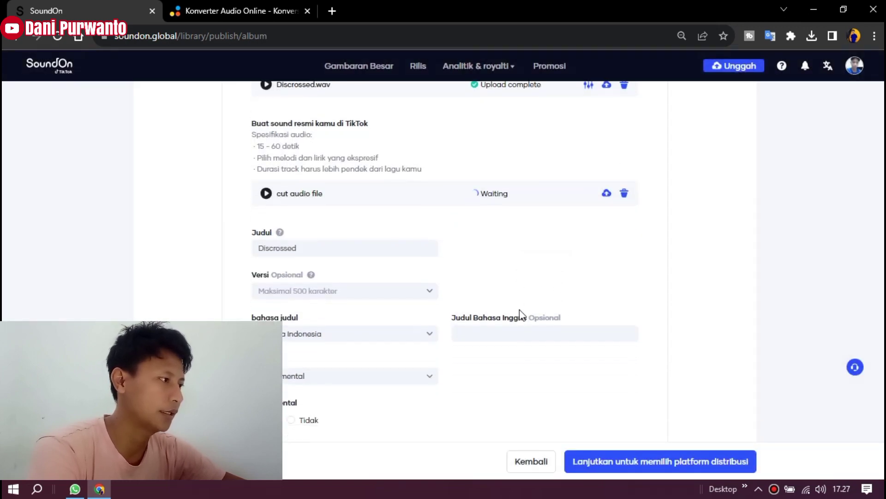
scroll(493, 233, "down", 15)
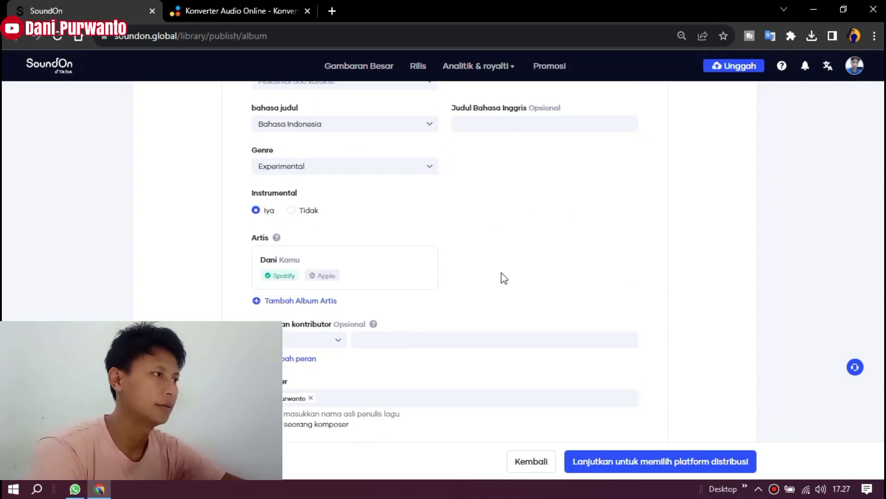
Trim the Jangan Biarkan TikTok clip to start at 0:17 and confirm it.
scroll(510, 275, "down", 4)
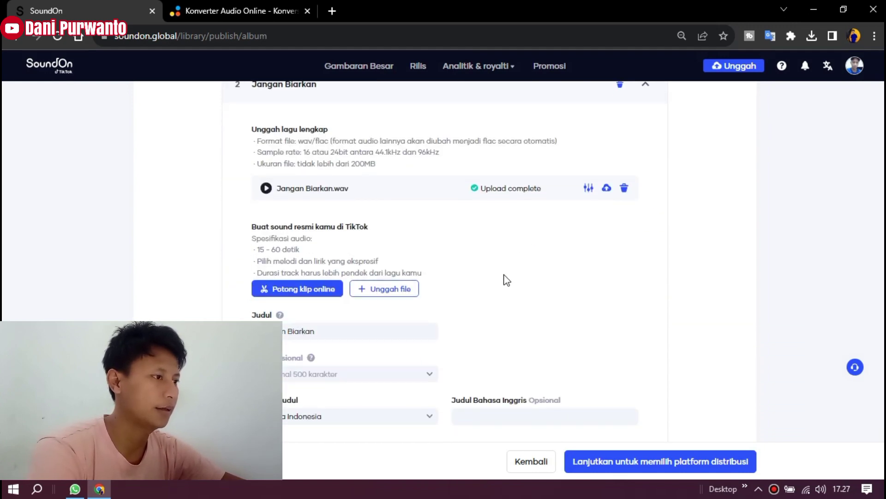
left_click(299, 288)
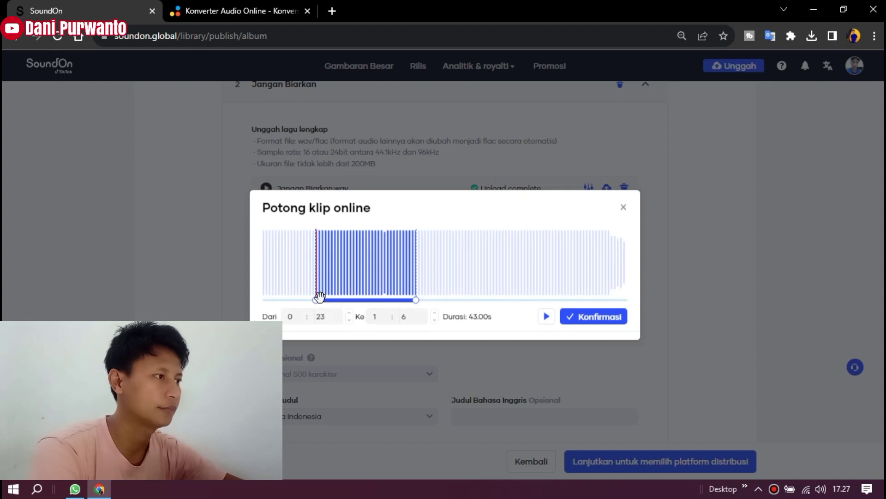
left_click_drag(317, 300, 301, 301)
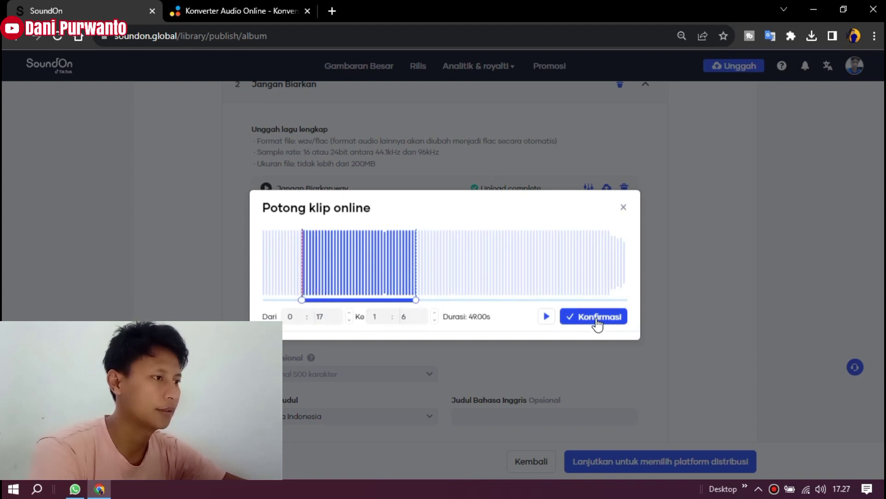
left_click(581, 318)
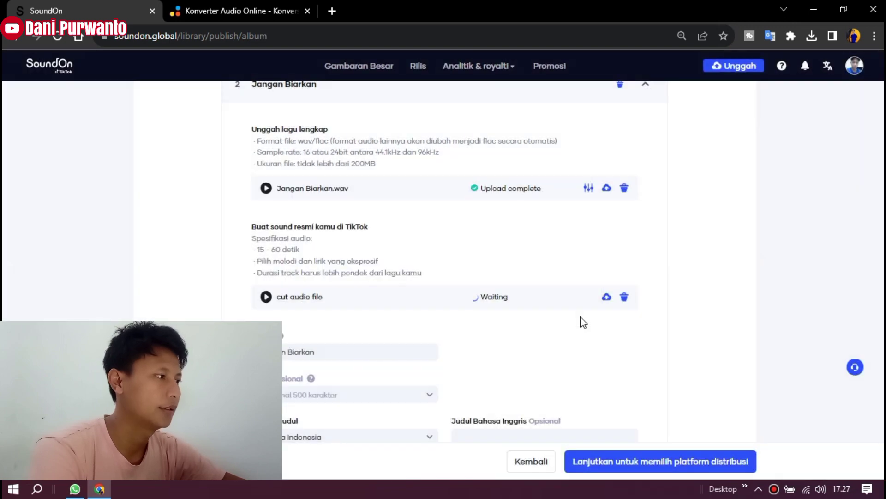
Scroll through both tracks to check their song and TikTok clip uploads are complete.
scroll(562, 312, "up", 10)
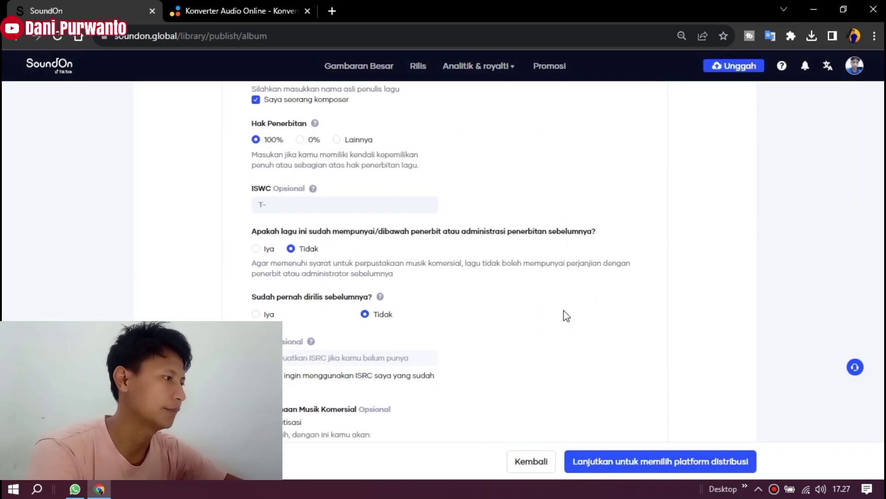
scroll(552, 319, "up", 12)
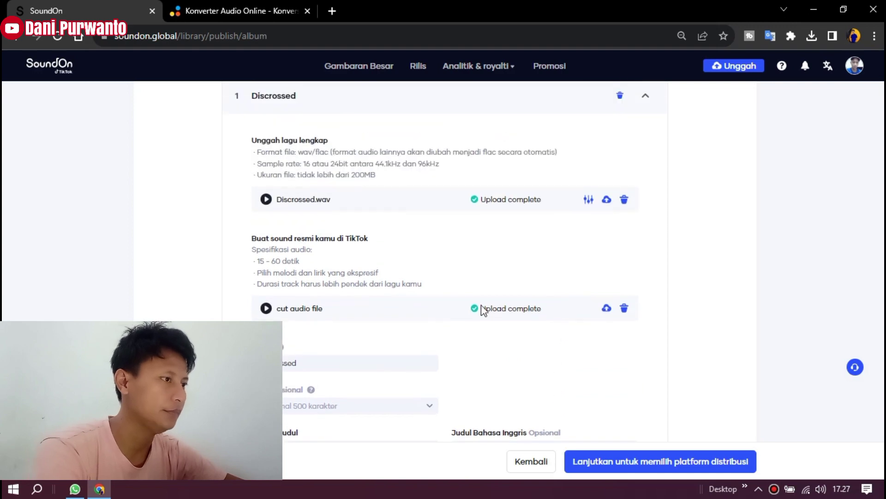
scroll(464, 296, "up", 3)
scroll(552, 279, "down", 6)
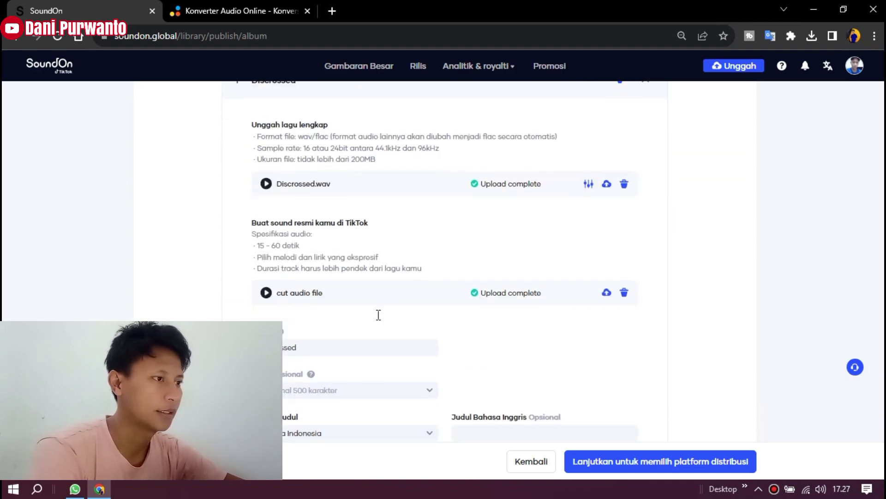
scroll(529, 258, "down", 15)
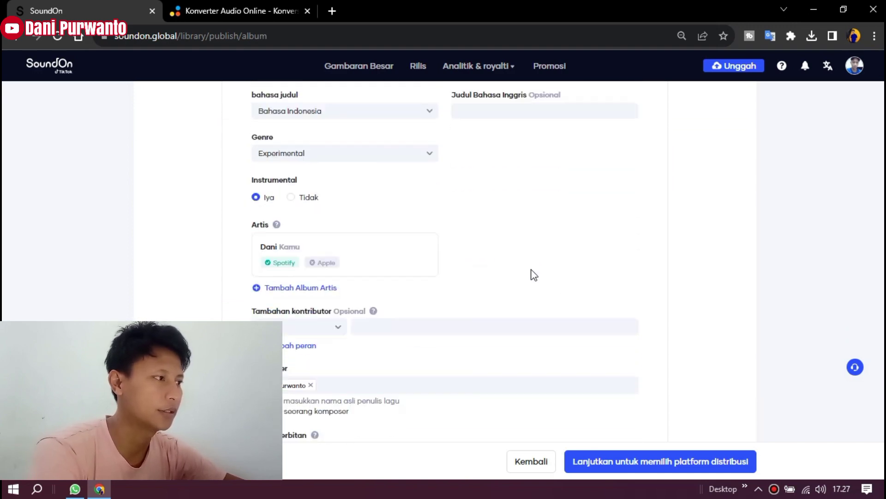
scroll(577, 272, "down", 8)
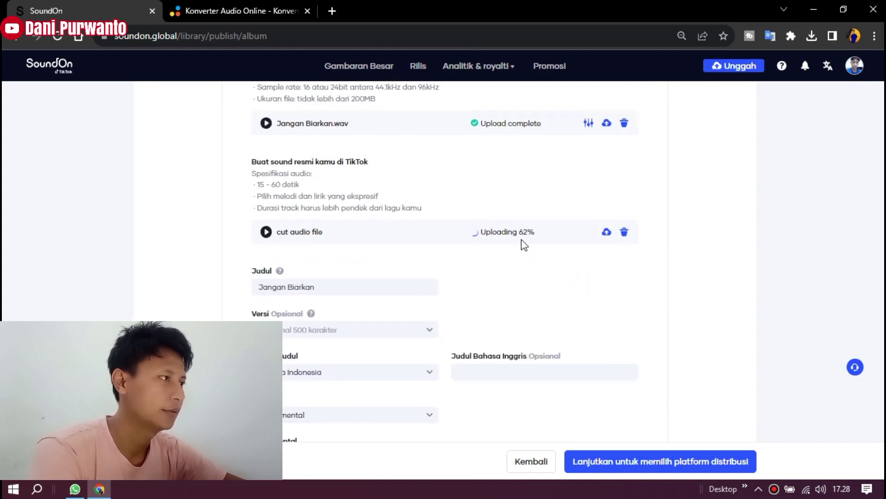
scroll(503, 239, "down", 1)
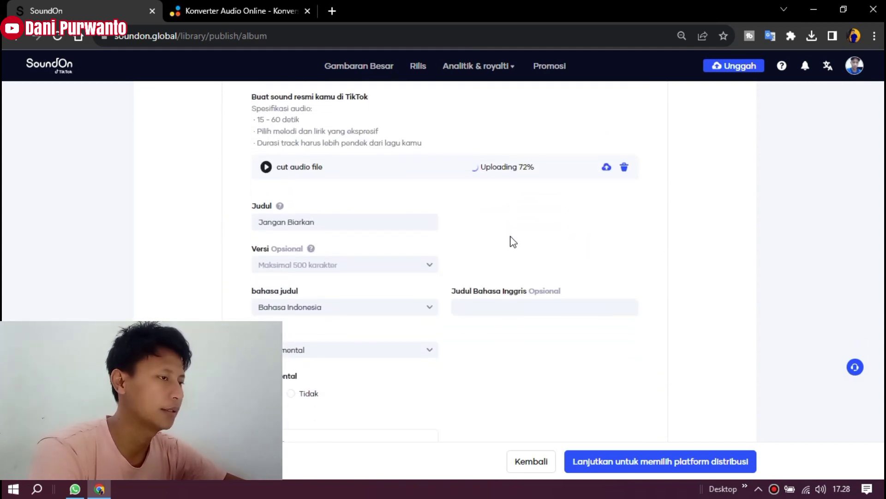
scroll(513, 240, "up", 1)
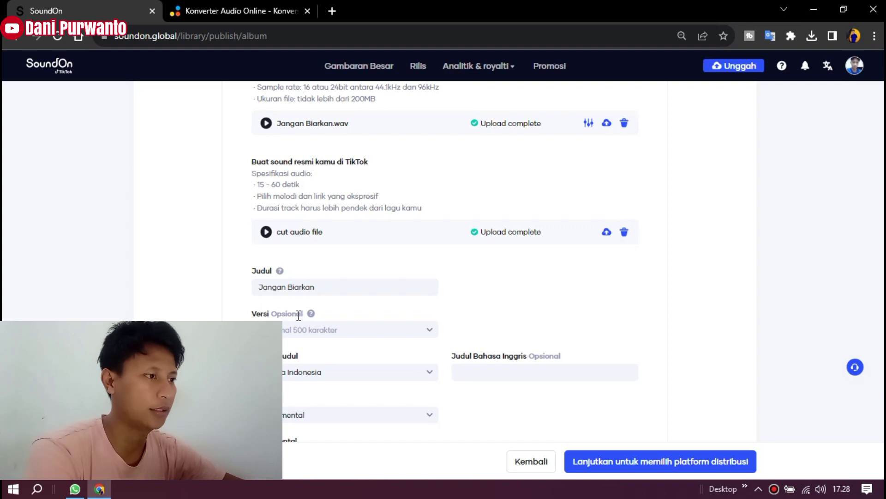
scroll(604, 311, "down", 15)
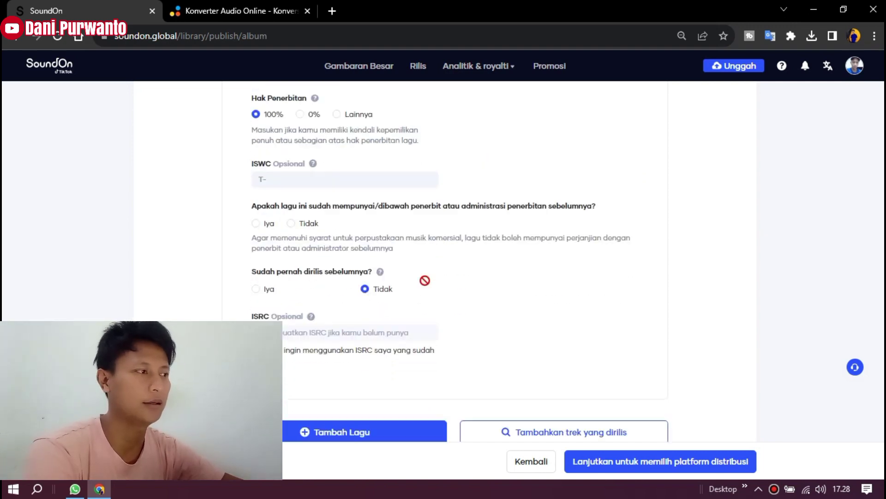
scroll(344, 279, "up", 3)
scroll(347, 283, "down", 3)
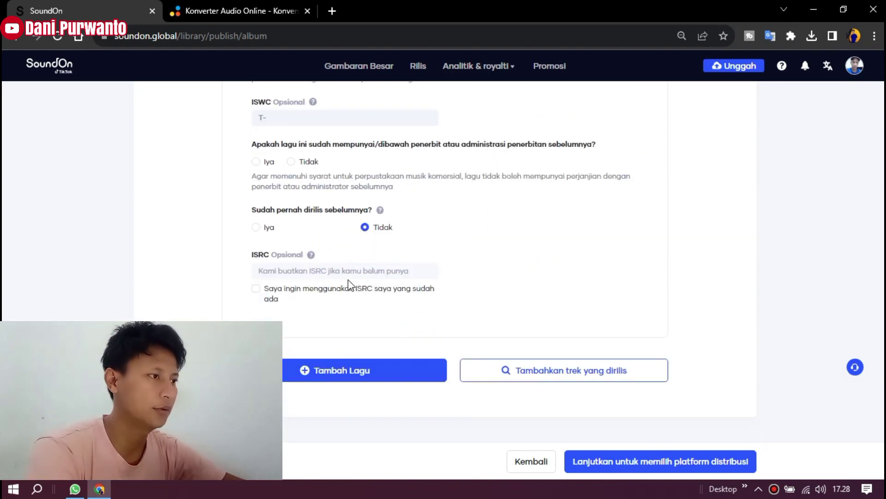
scroll(318, 259, "up", 4)
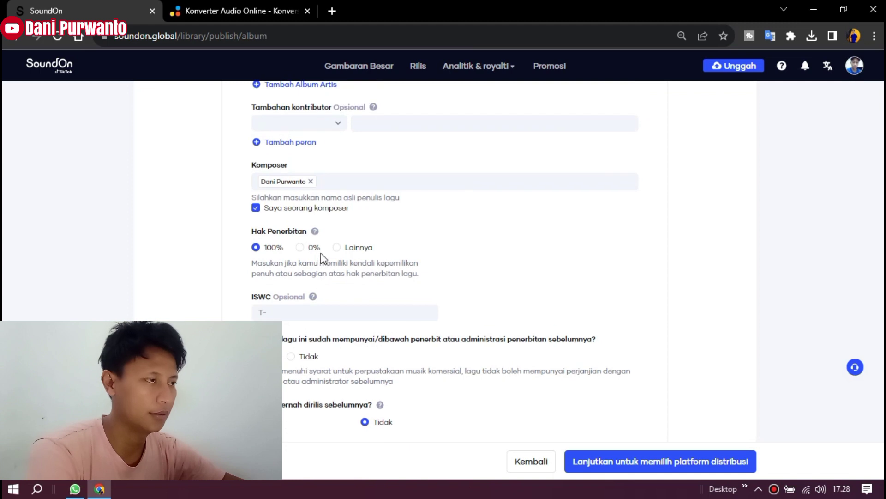
Answer Tidak to the prior publisher question and continue to platform selection.
left_click(291, 357)
scroll(508, 360, "down", 4)
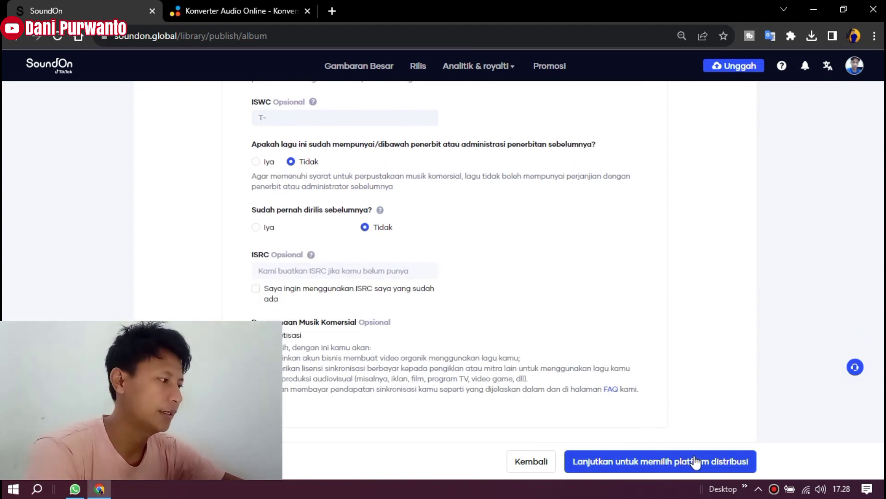
left_click(674, 467)
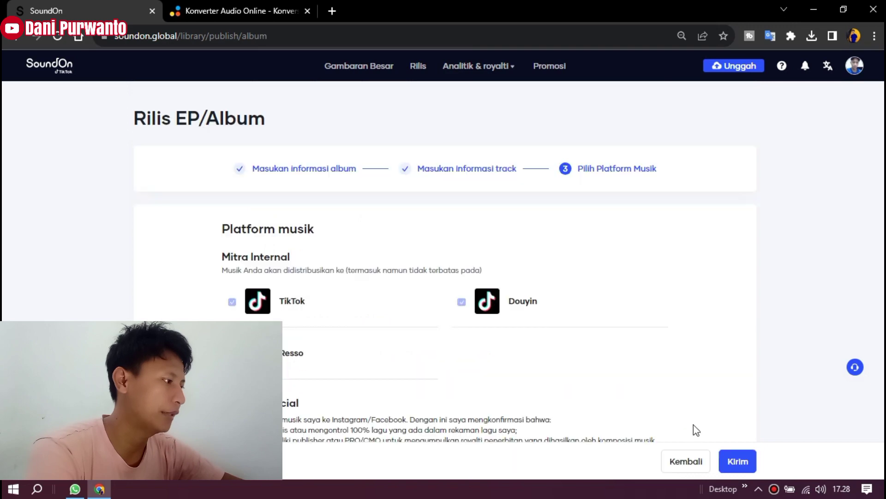
Review the checked distribution platforms and submit the release with Kirim.
scroll(467, 292, "down", 6)
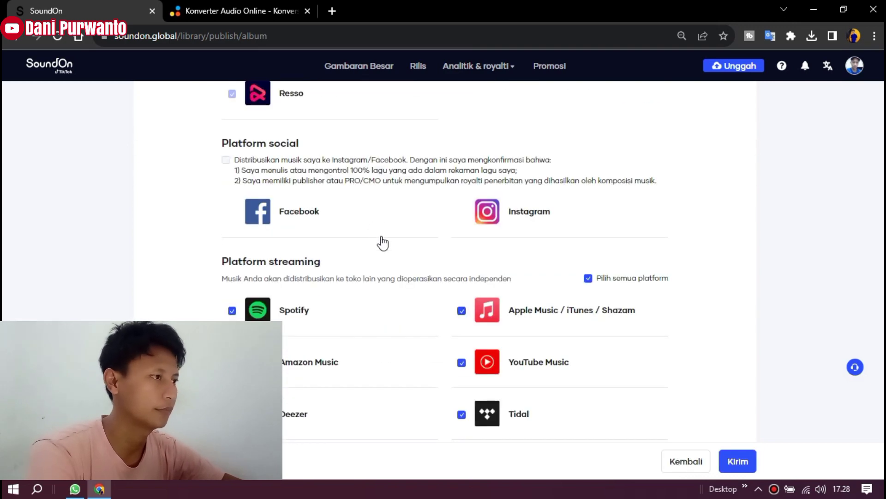
scroll(398, 245, "down", 11)
scroll(375, 300, "down", 5)
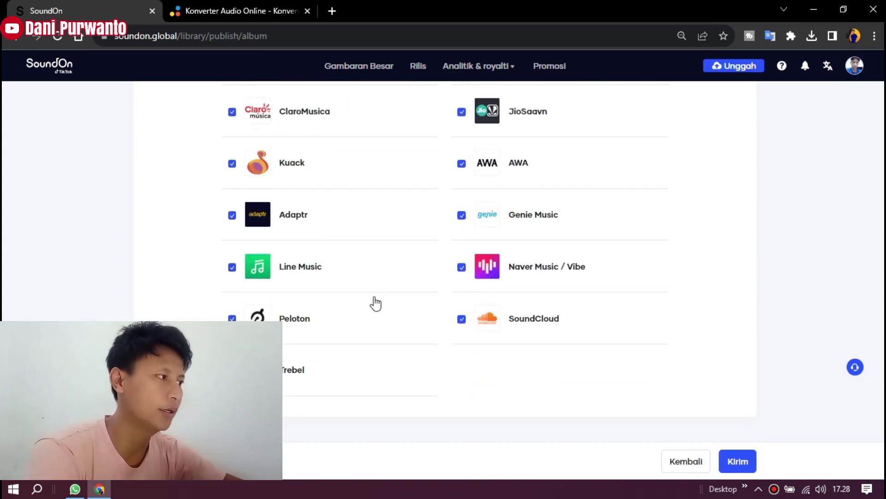
scroll(392, 300, "up", 12)
scroll(393, 299, "up", 8)
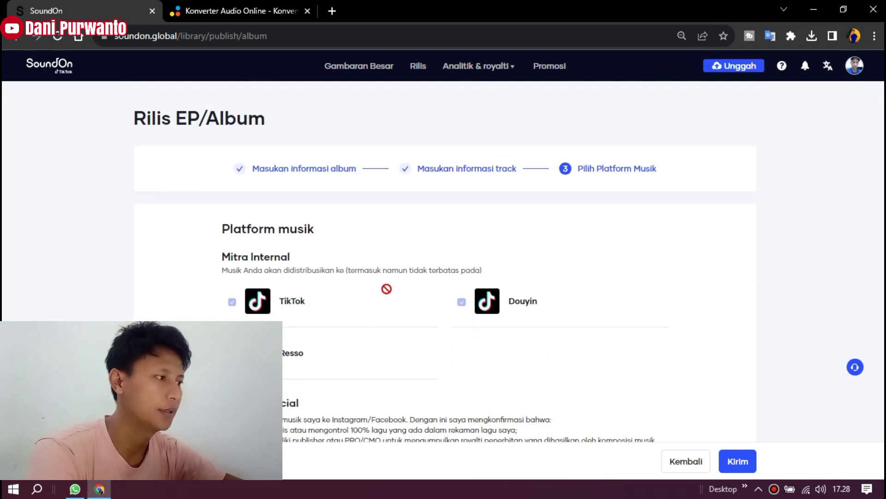
scroll(388, 289, "down", 8)
scroll(522, 390, "down", 4)
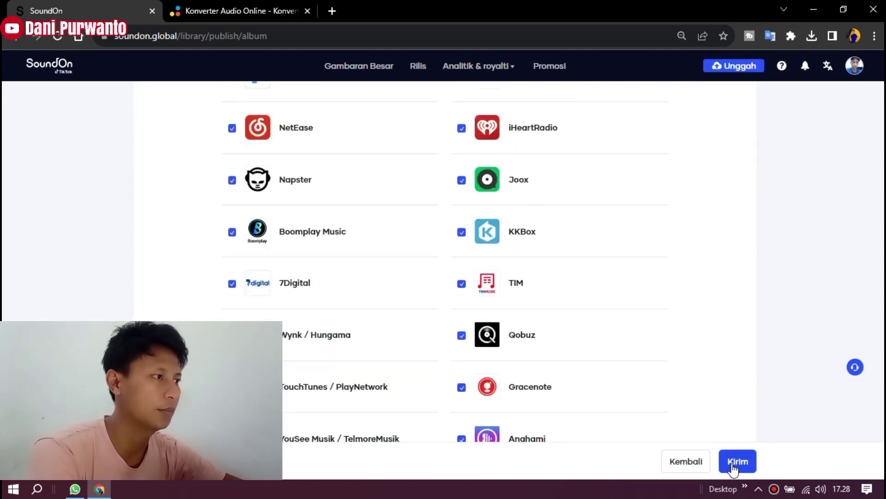
left_click(738, 461)
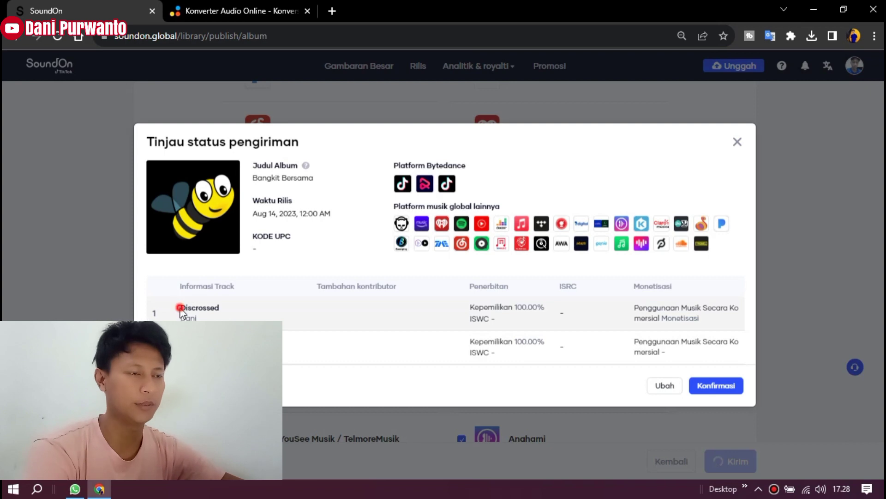
Check the Discrossed track details in the Tinjau status pengiriman summary, then Konfirmasi.
left_click_drag(178, 308, 222, 310)
left_click(217, 346)
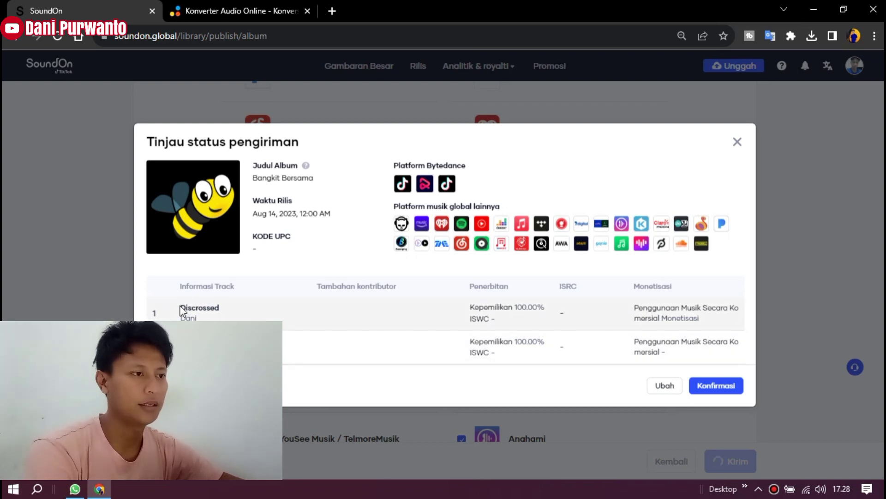
left_click_drag(180, 305, 228, 316)
left_click(227, 317)
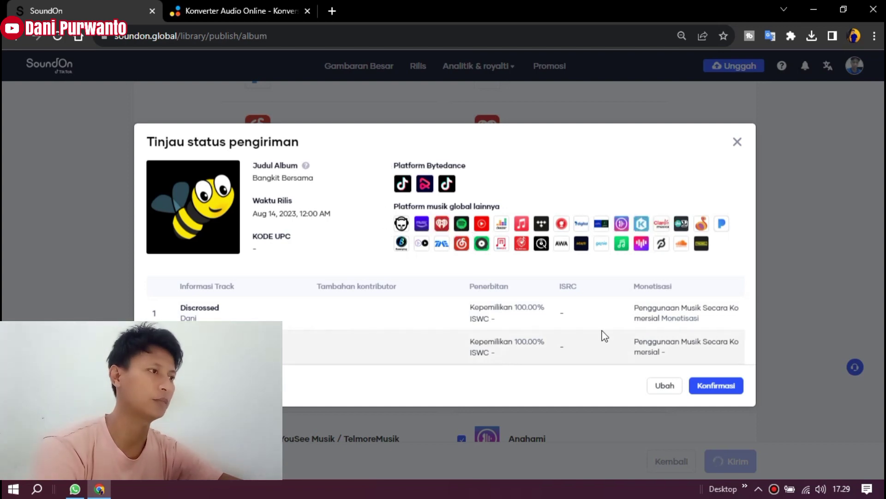
left_click(715, 387)
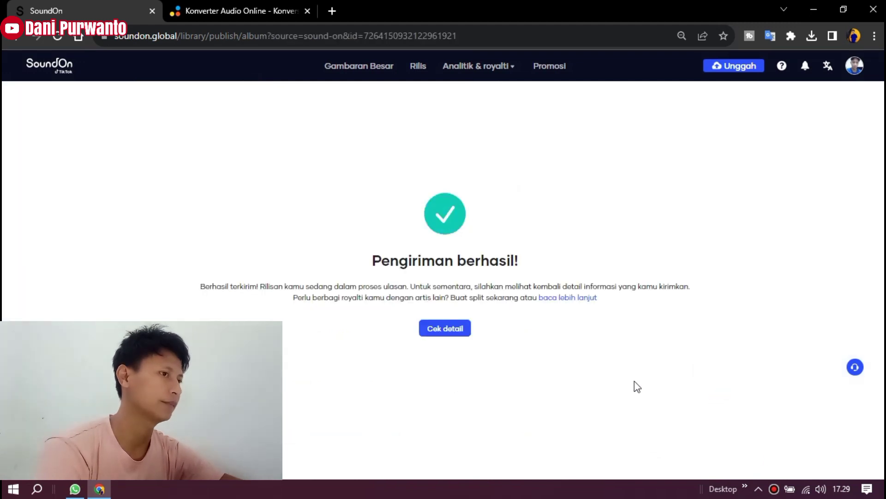
Open Bangkit Bersama's release details and expand the Discrossed and Jangan Biarkan track rows.
left_click(456, 328)
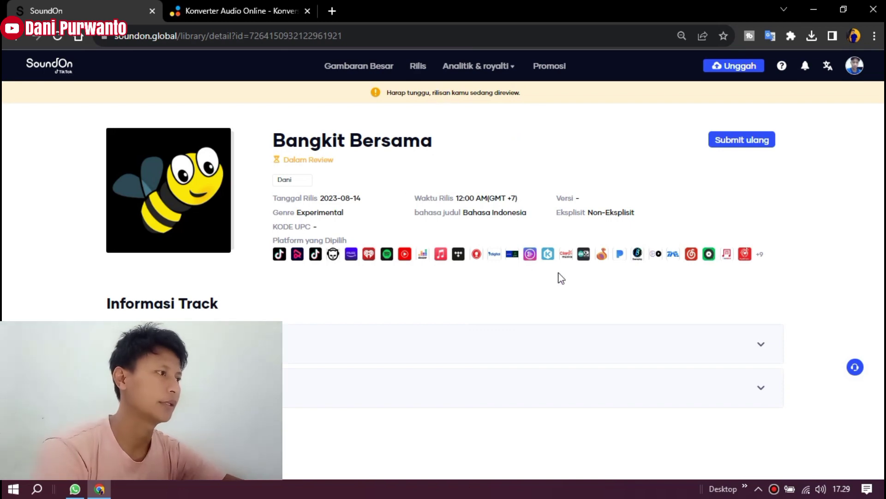
left_click(760, 343)
scroll(754, 378, "down", 4)
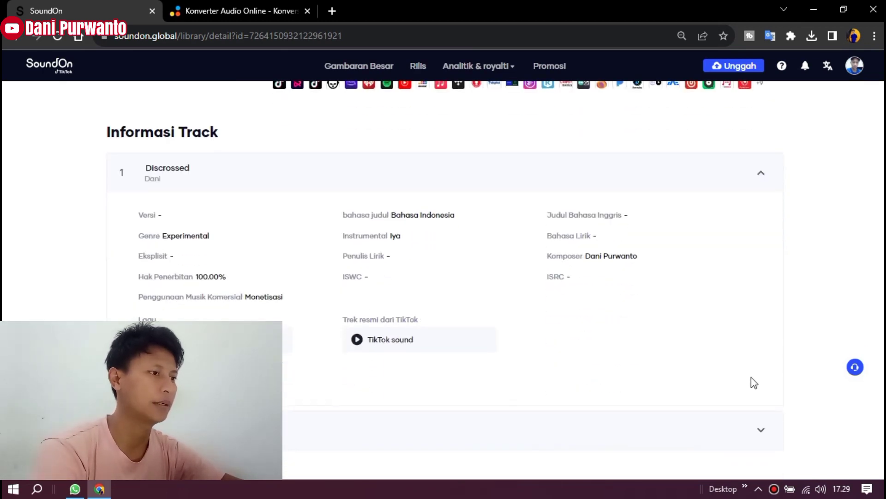
left_click(764, 429)
scroll(526, 253, "down", 2)
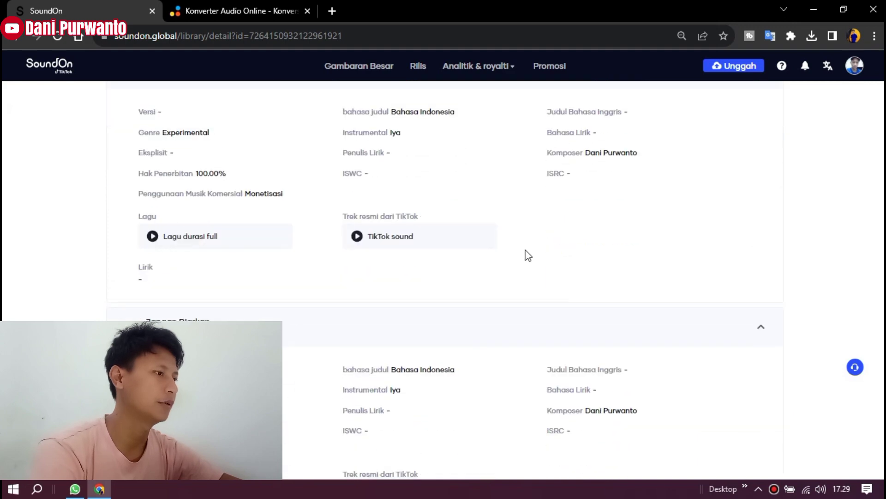
scroll(500, 239, "up", 5)
scroll(500, 239, "up", 1)
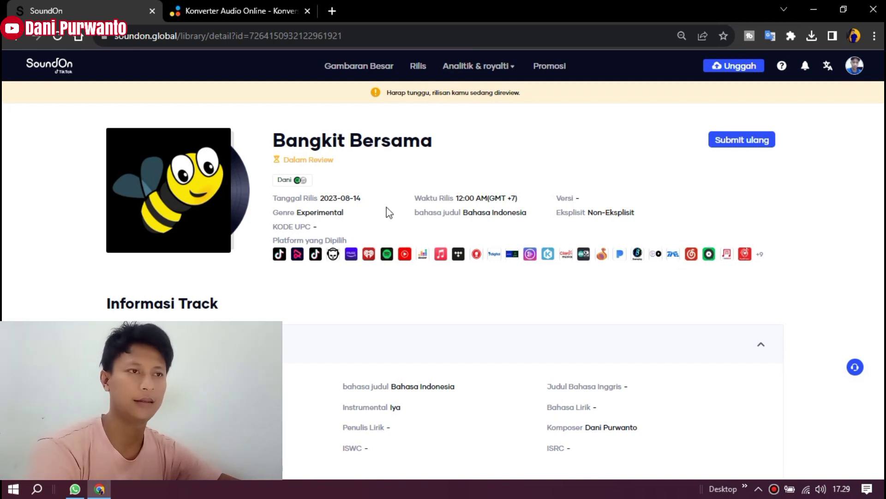
scroll(404, 200, "down", 5)
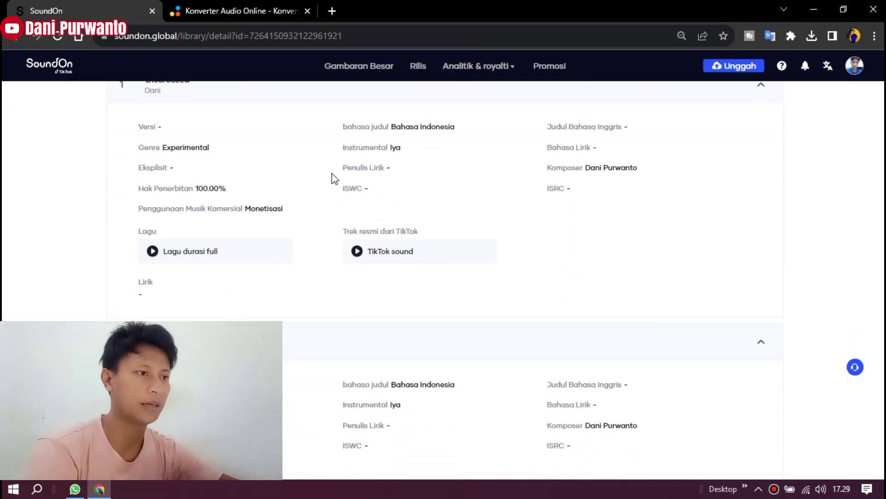
scroll(149, 158, "up", 5)
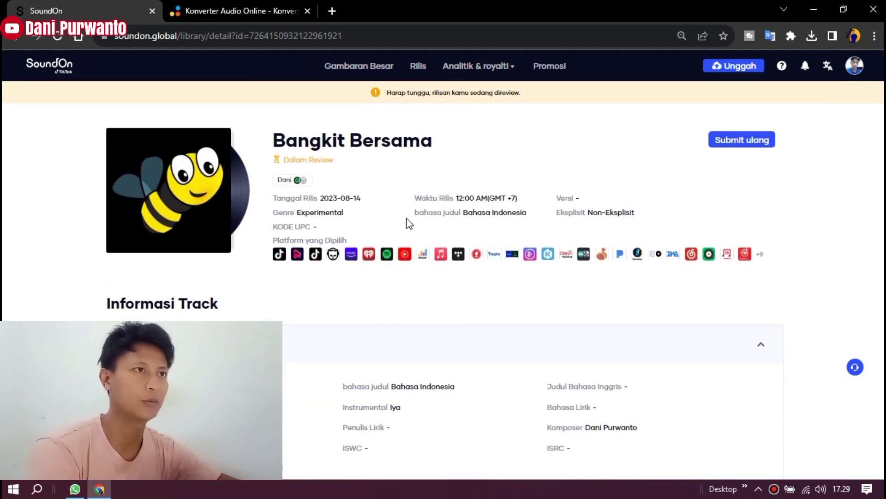